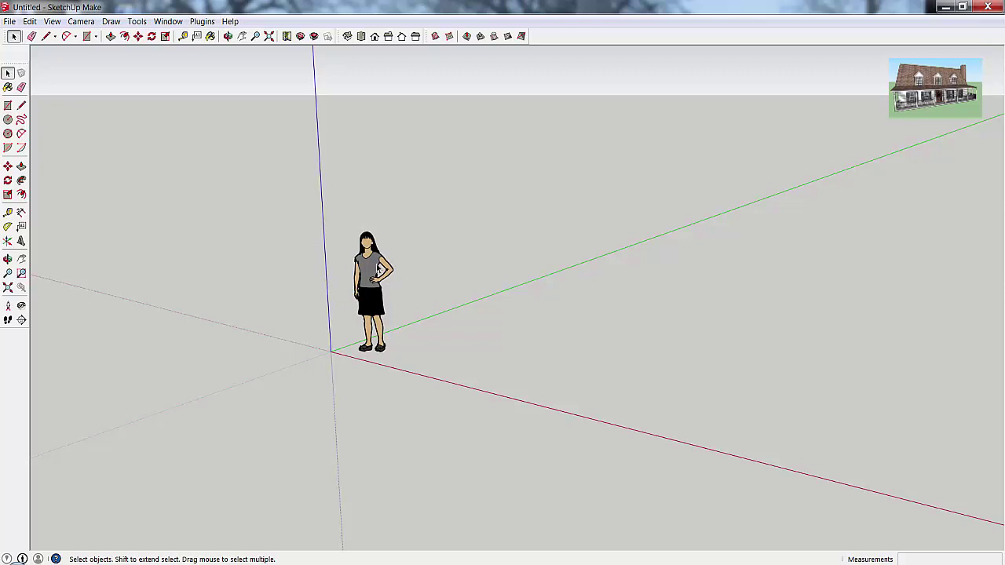
- Select the standing scale figure near the origin and clear the selection, twice
{"action": "left_click", "coordinate": [385, 277]}
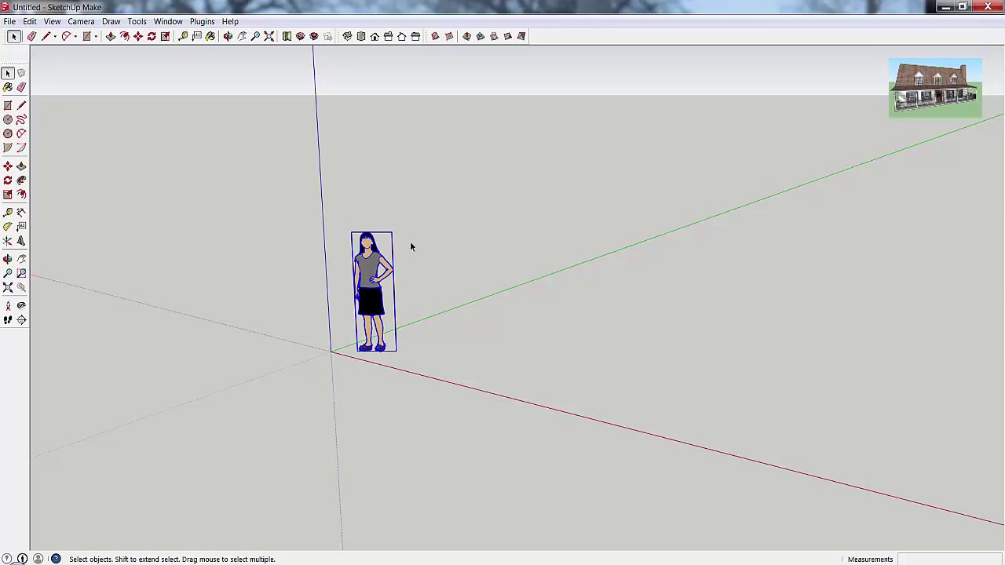
{"action": "left_click", "coordinate": [408, 290]}
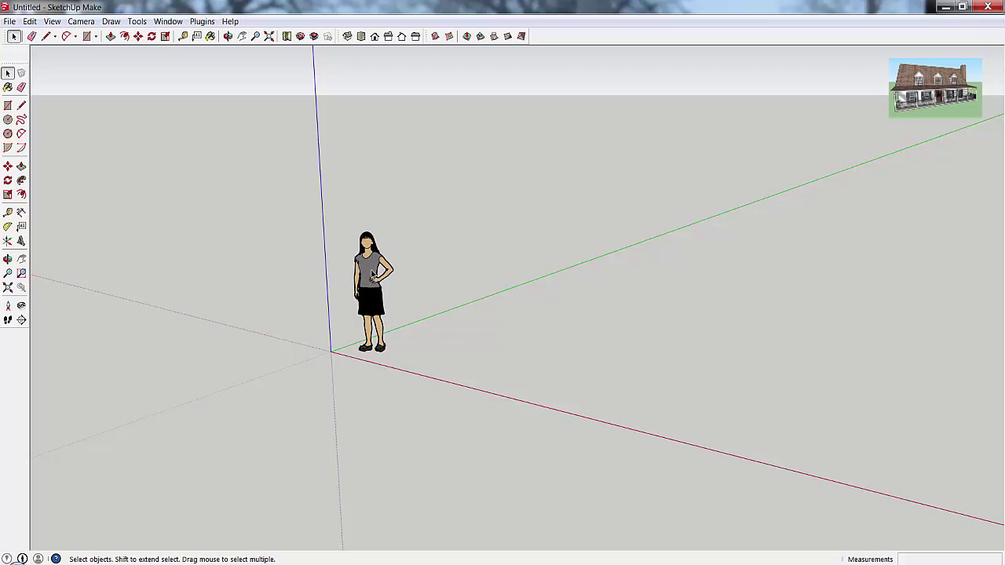
{"action": "left_click", "coordinate": [373, 273]}
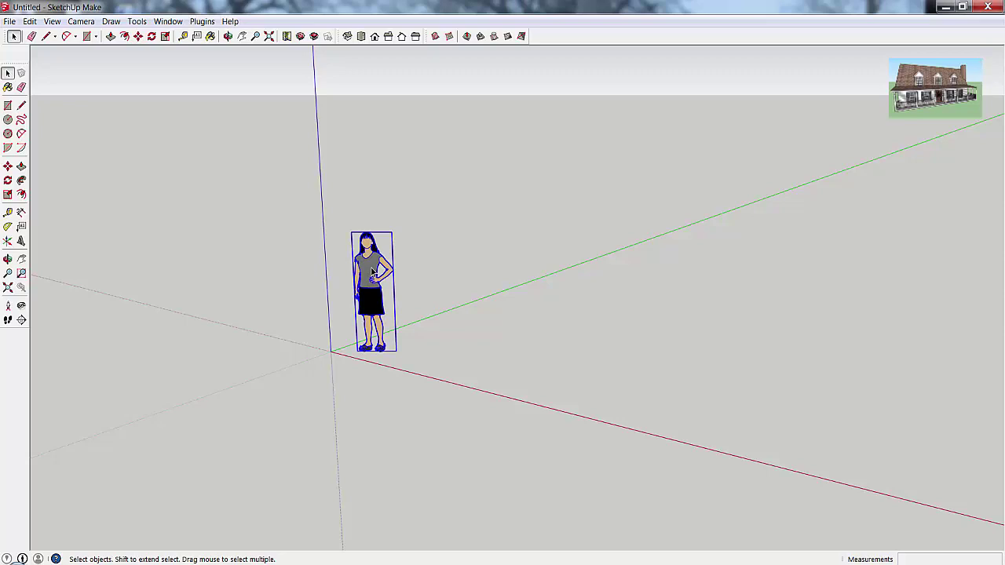
{"action": "left_click", "coordinate": [455, 280]}
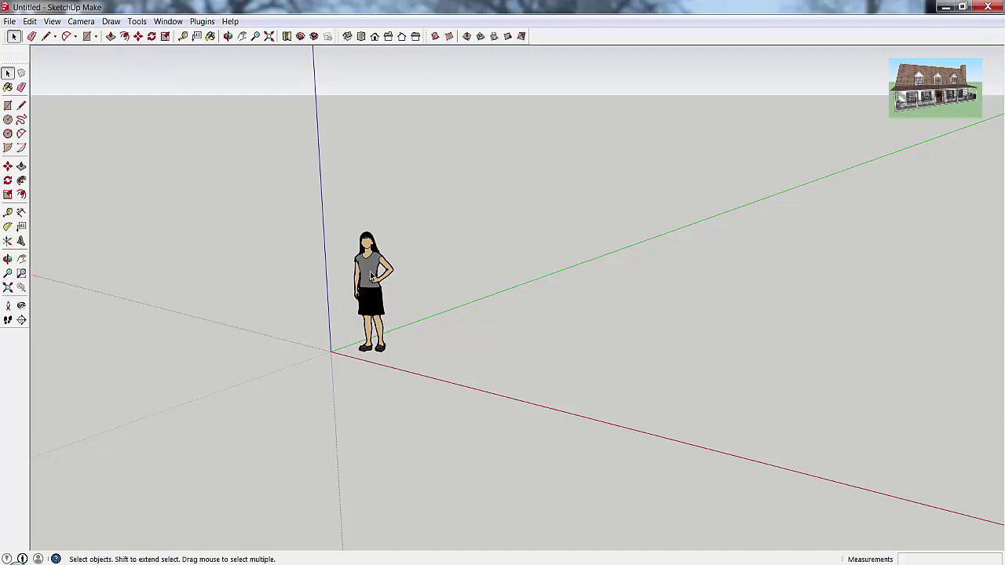
- Try the Eraser on the standing scale figure three times, undoing the erasure each time
{"action": "key", "text": "e"}
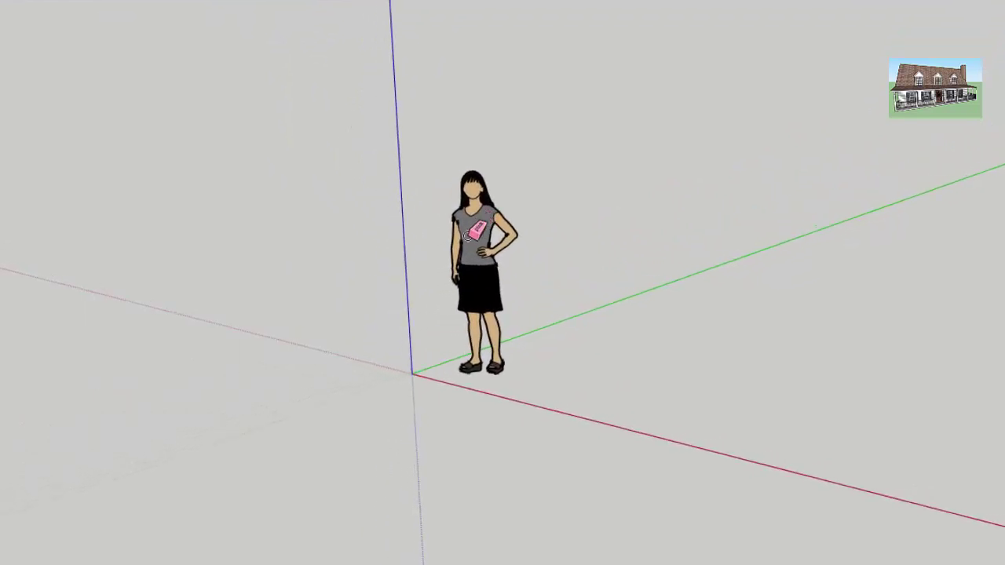
{"action": "scroll", "coordinate": [477, 234], "scroll_direction": "up", "scroll_amount": 4}
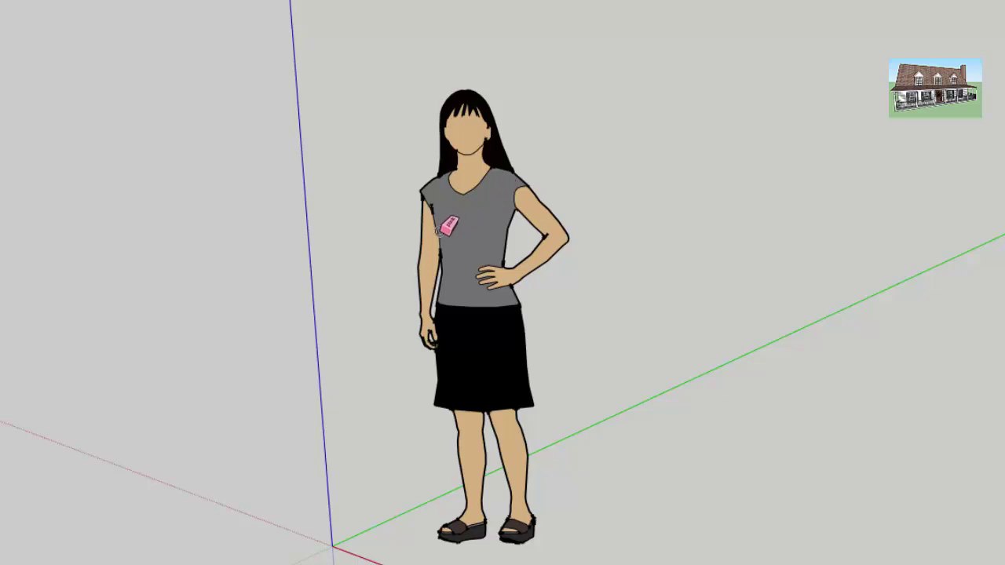
{"action": "mouse_move", "coordinate": [450, 225]}
{"action": "left_mouse_down"}
{"action": "mouse_move", "coordinate": [416, 232]}
{"action": "mouse_move", "coordinate": [482, 242]}
{"action": "left_mouse_up"}
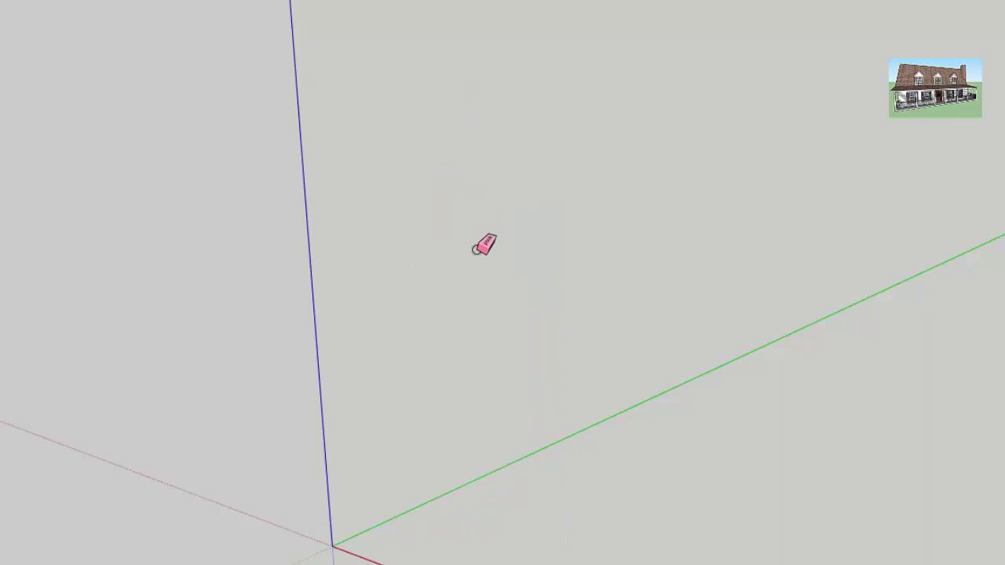
{"action": "key", "text": "ctrl+z"}
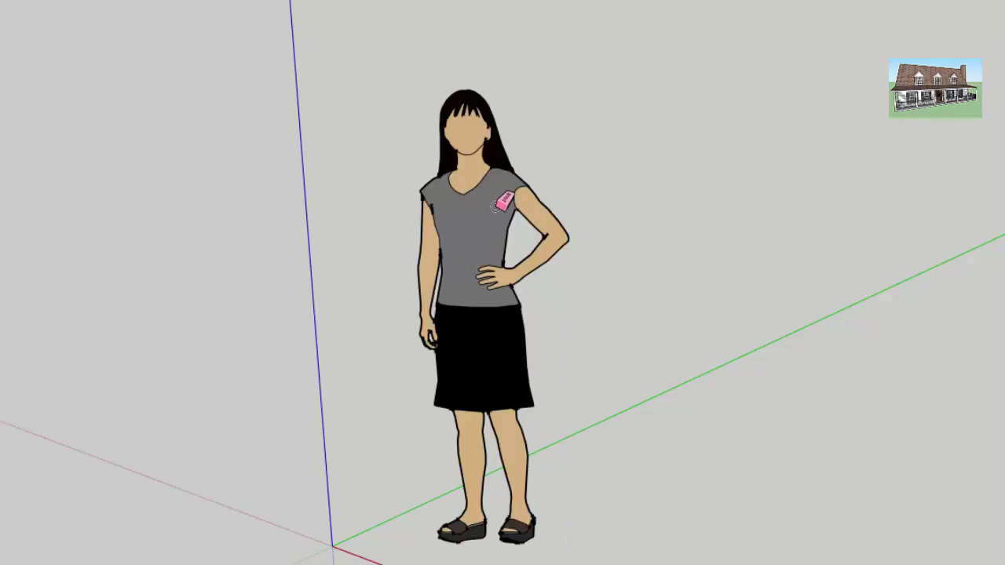
{"action": "left_click_drag", "start_coordinate": [479, 229], "coordinate": [523, 249]}
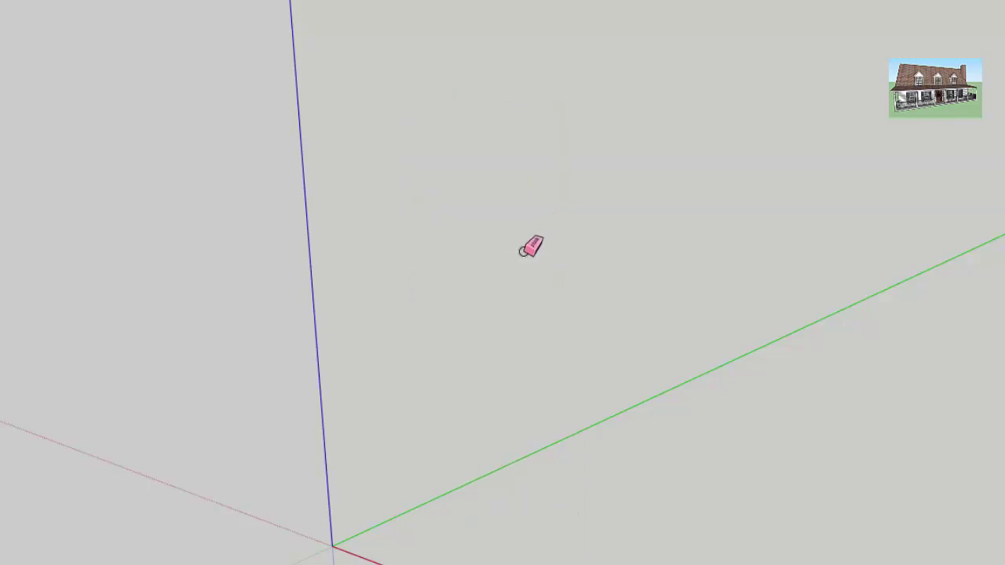
{"action": "key", "text": "ctrl+z"}
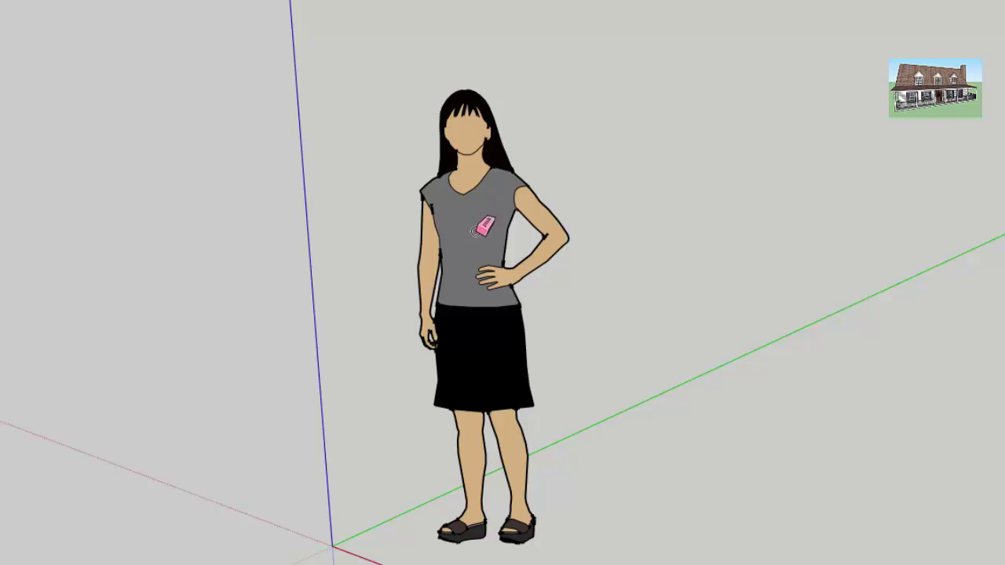
{"action": "mouse_move", "coordinate": [480, 225]}
{"action": "left_mouse_down"}
{"action": "mouse_move", "coordinate": [507, 223]}
{"action": "mouse_move", "coordinate": [516, 226]}
{"action": "mouse_move", "coordinate": [497, 227]}
{"action": "mouse_move", "coordinate": [512, 233]}
{"action": "left_mouse_up"}
{"action": "key", "text": "ctrl+z"}
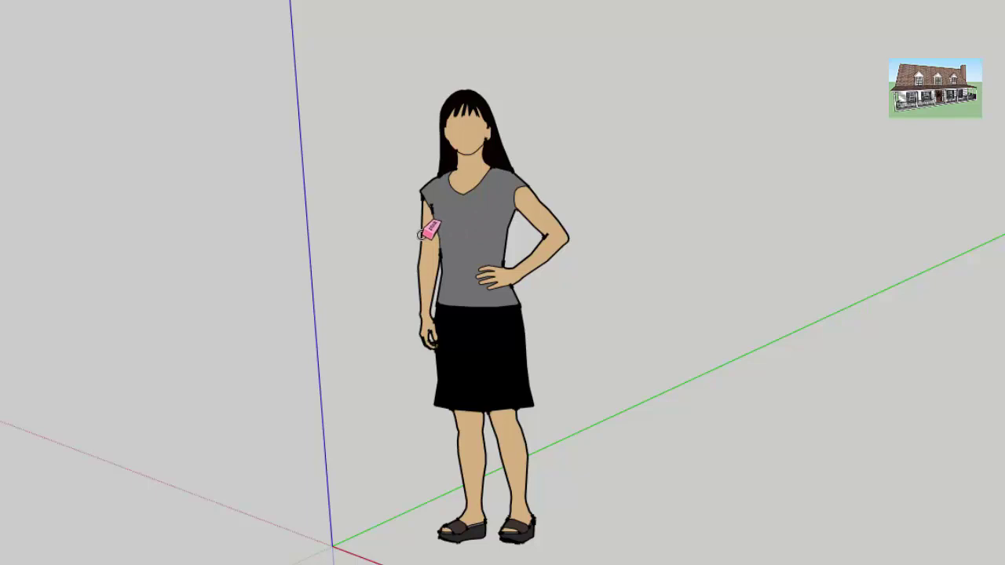
- Erase the standing scale figure by its outline edge so the model holds only the axes
{"action": "left_click", "coordinate": [424, 234]}
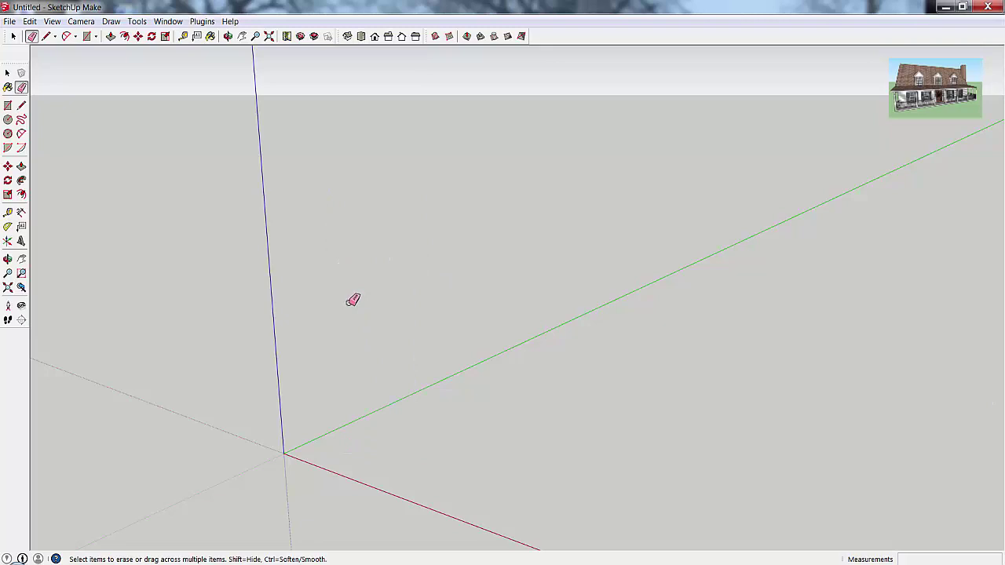
{"action": "scroll", "coordinate": [348, 297], "scroll_direction": "down", "scroll_amount": 3}
{"action": "scroll", "coordinate": [439, 286], "scroll_direction": "down", "scroll_amount": 1}
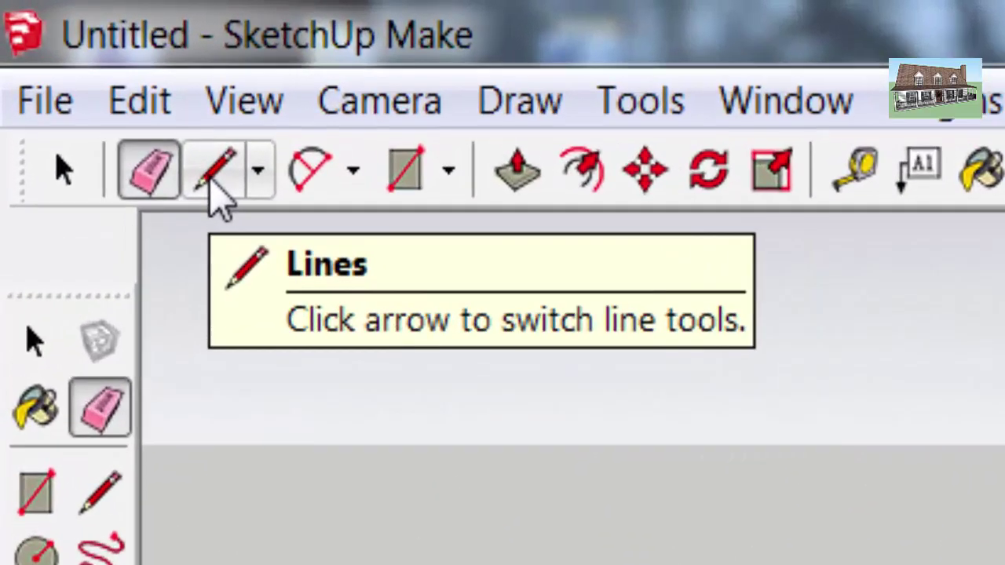
- Draw a single line on the ground between the red and green axes, near the origin
{"action": "left_click", "coordinate": [213, 171]}
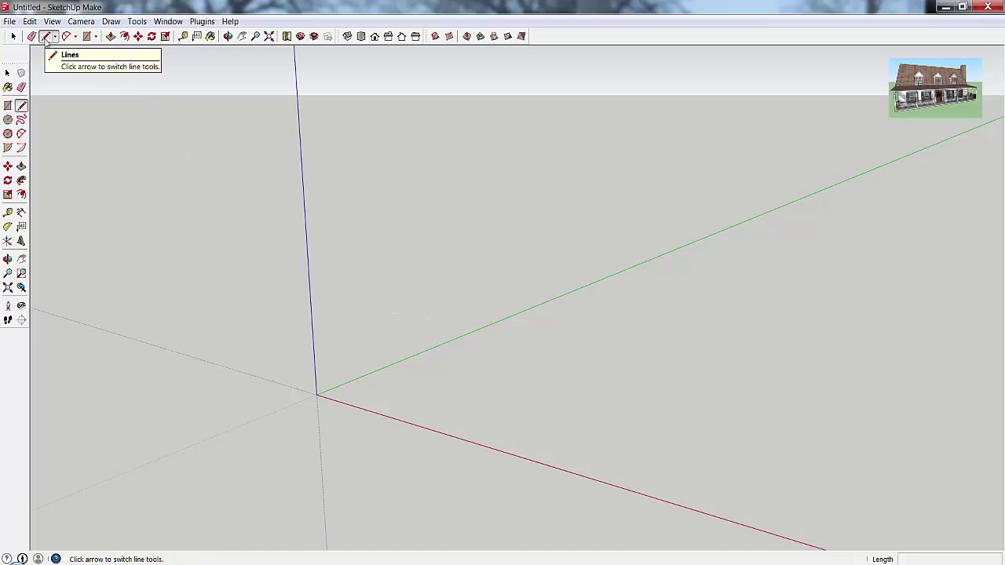
{"action": "left_click", "coordinate": [47, 38]}
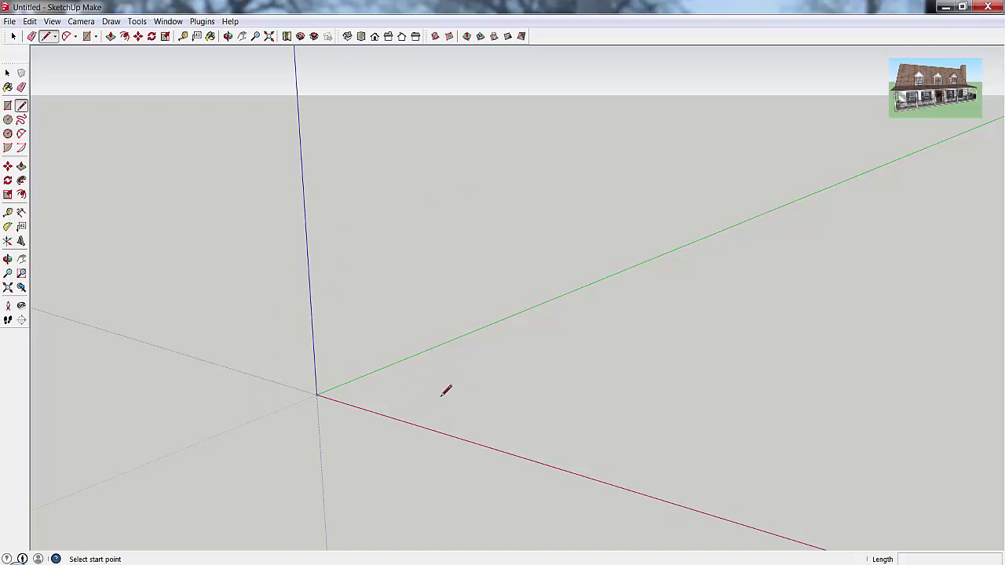
{"action": "left_click", "coordinate": [408, 390]}
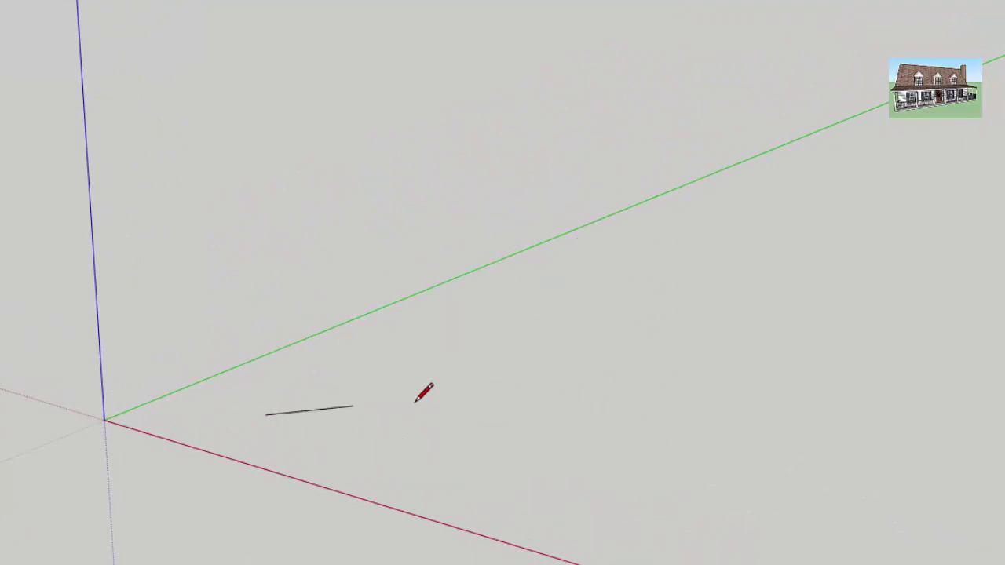
{"action": "left_click", "coordinate": [547, 404]}
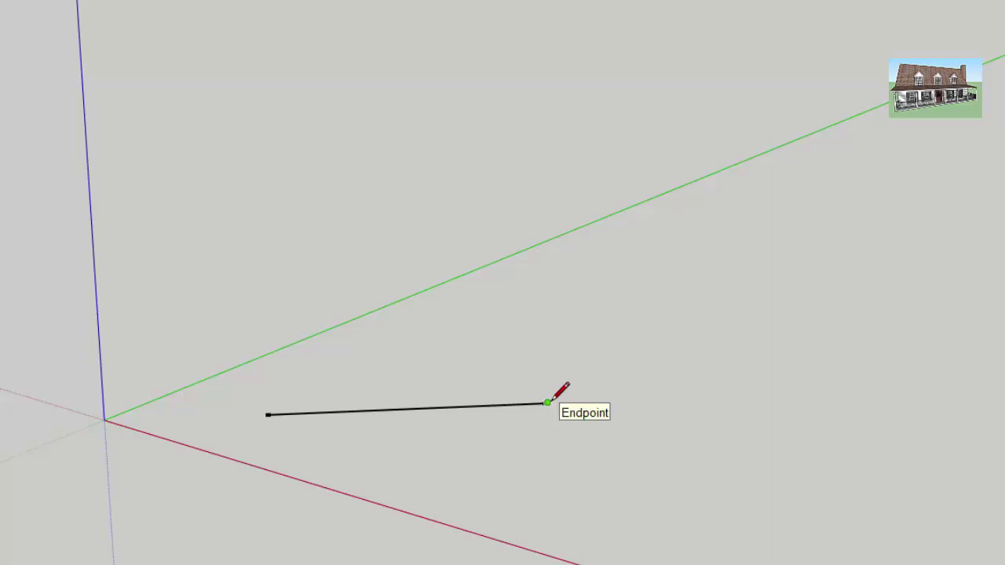
- Draw a nine-segment zigzag of connected lines from the first line's far end to the green axis, and undo the whole chain
{"action": "left_click", "coordinate": [547, 402]}
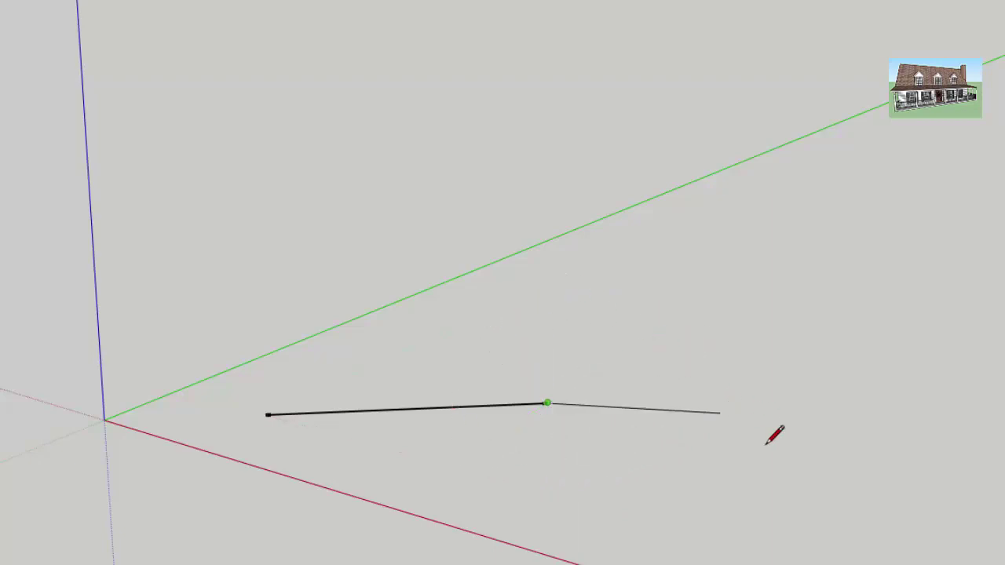
{"action": "left_click", "coordinate": [707, 485]}
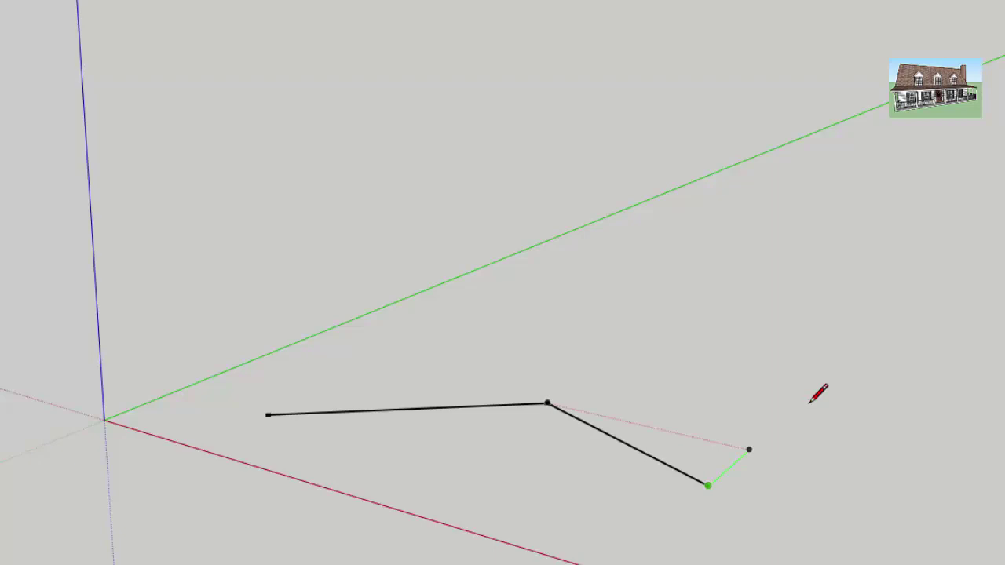
{"action": "left_click", "coordinate": [879, 363]}
{"action": "left_click", "coordinate": [701, 309]}
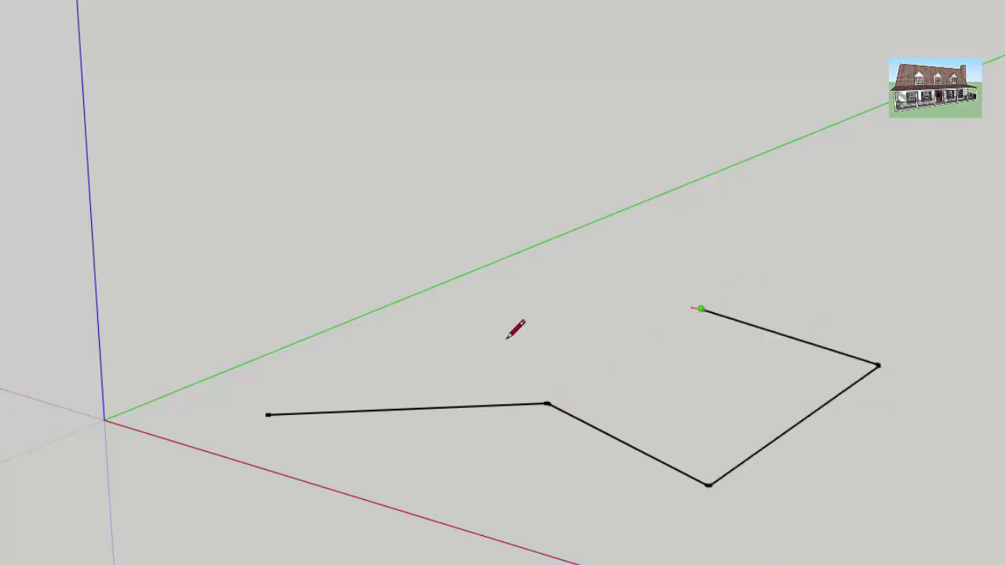
{"action": "left_click", "coordinate": [507, 339]}
{"action": "left_click", "coordinate": [720, 230]}
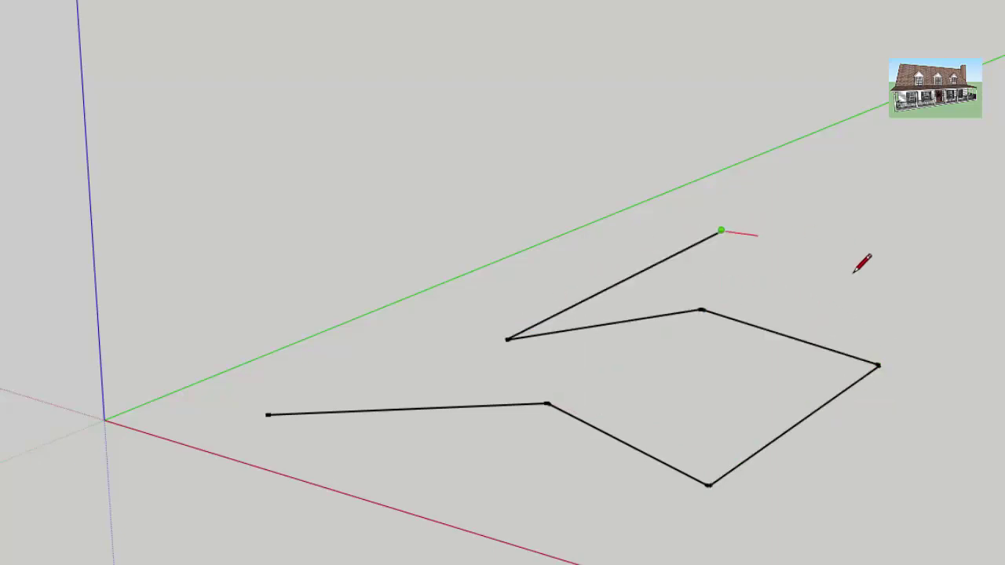
{"action": "left_click", "coordinate": [852, 273]}
{"action": "left_click", "coordinate": [992, 229]}
{"action": "left_click", "coordinate": [861, 179]}
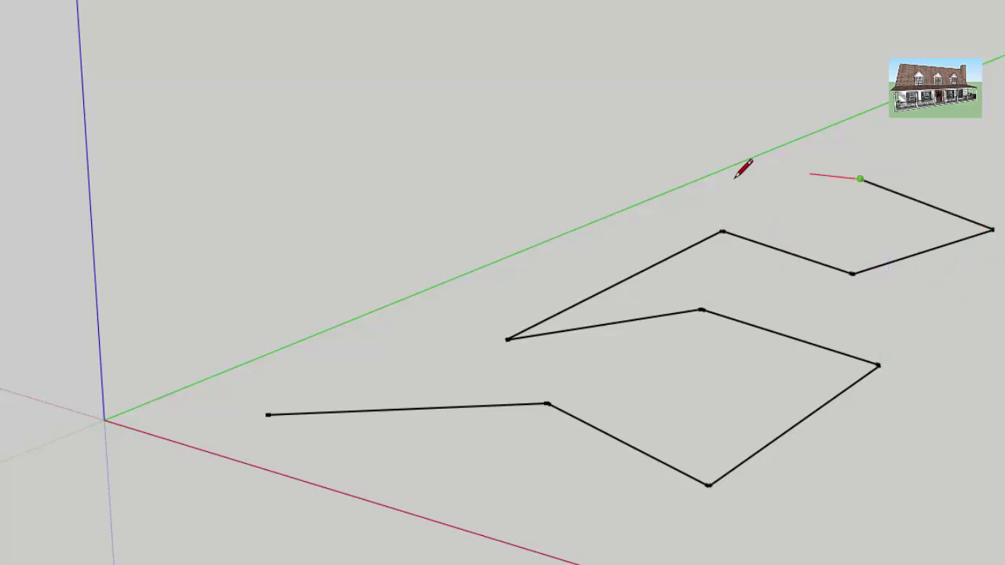
{"action": "left_click", "coordinate": [735, 166]}
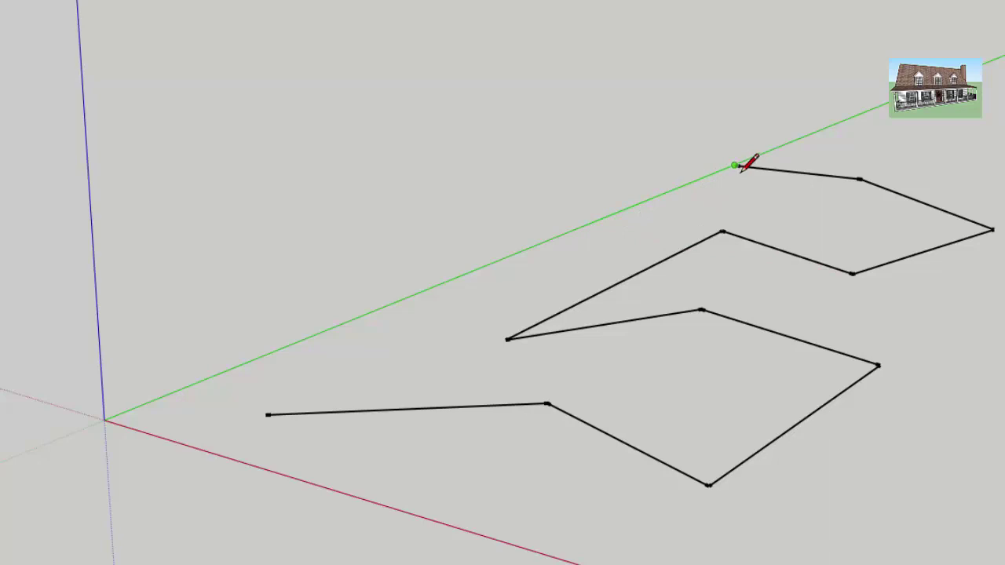
{"action": "scroll", "coordinate": [775, 210], "scroll_direction": "down", "scroll_amount": 1}
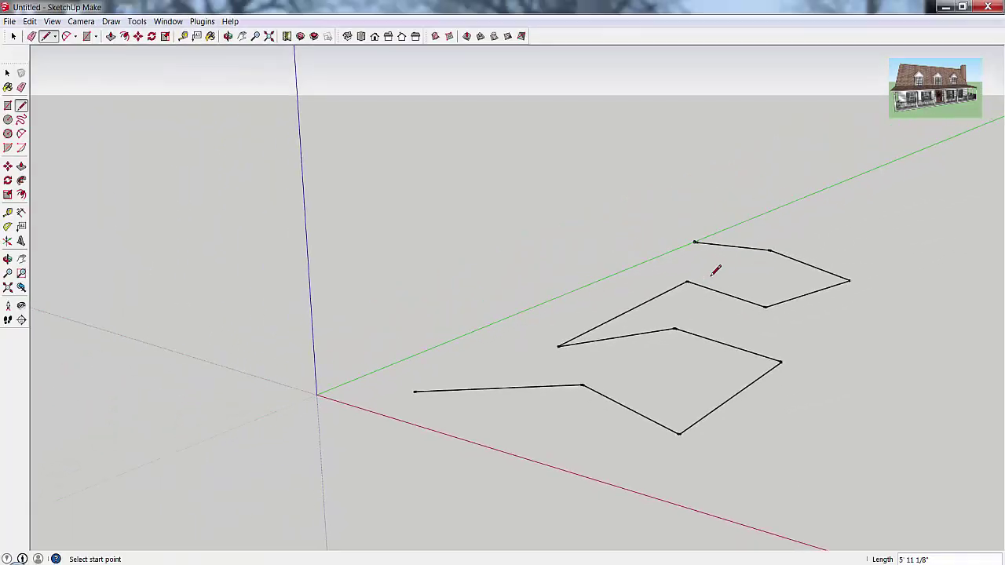
{"action": "key", "text": "ctrl+z"}
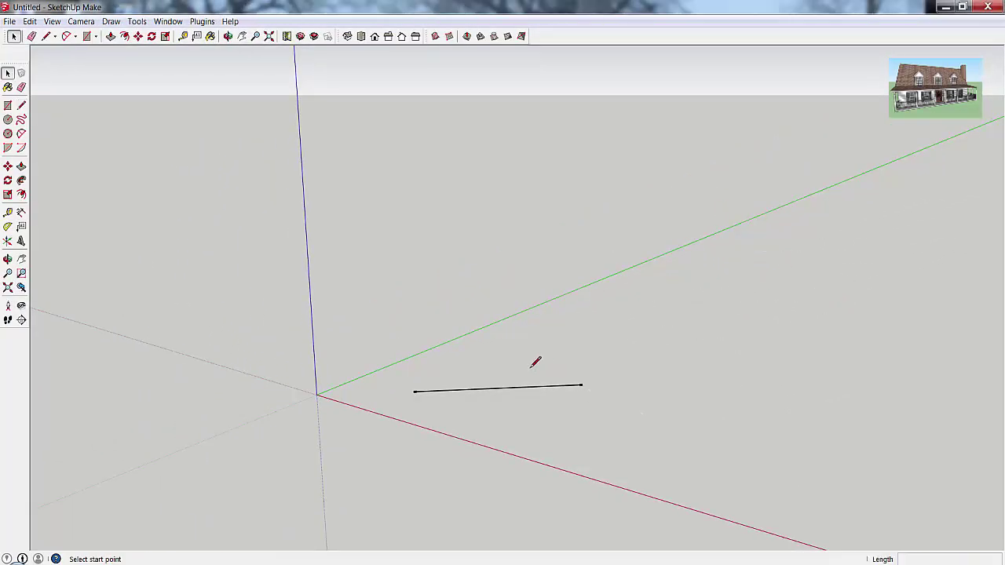
- Draw three separate, roughly parallel lines on either side of the first one, about 7', 8' and 6' long
{"action": "left_click", "coordinate": [477, 353]}
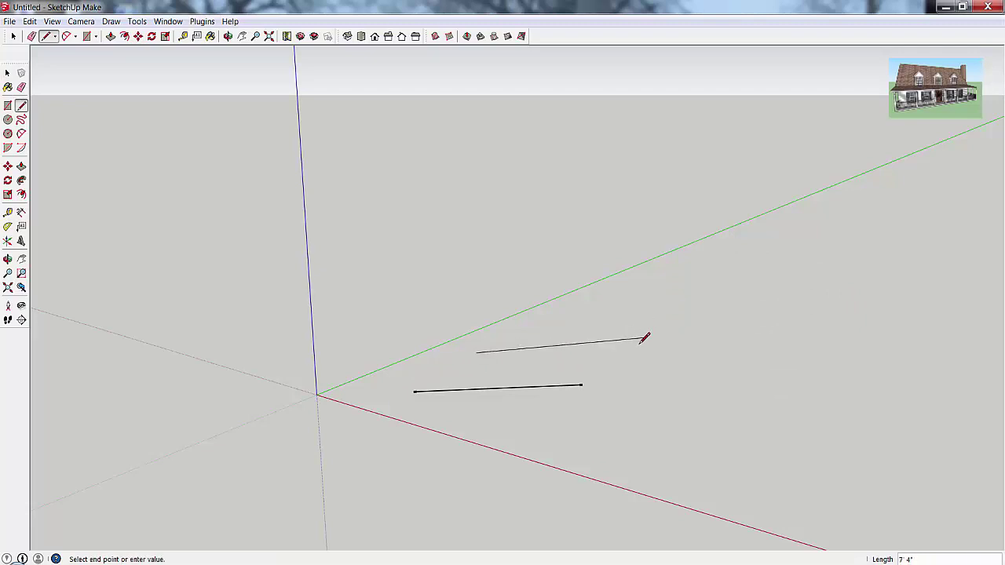
{"action": "left_click", "coordinate": [639, 343]}
{"action": "key", "text": "space"}
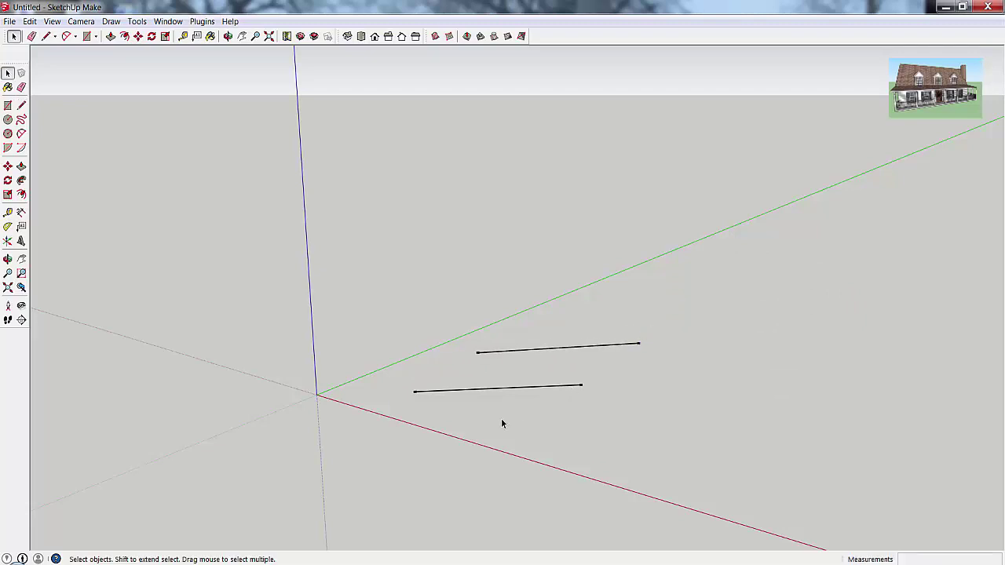
{"action": "key", "text": "l"}
{"action": "left_click", "coordinate": [456, 422]}
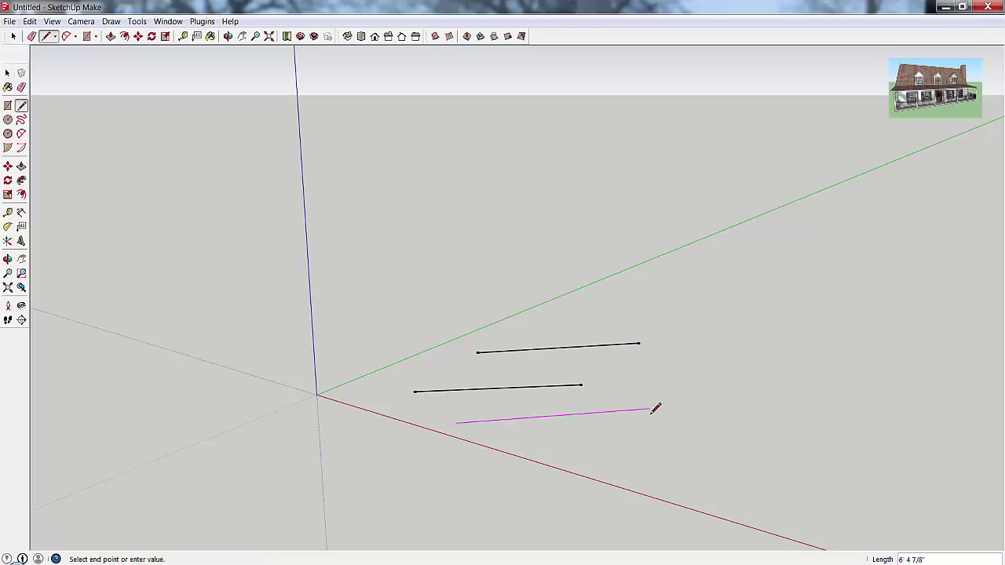
{"action": "left_click", "coordinate": [697, 404]}
{"action": "key", "text": "Escape"}
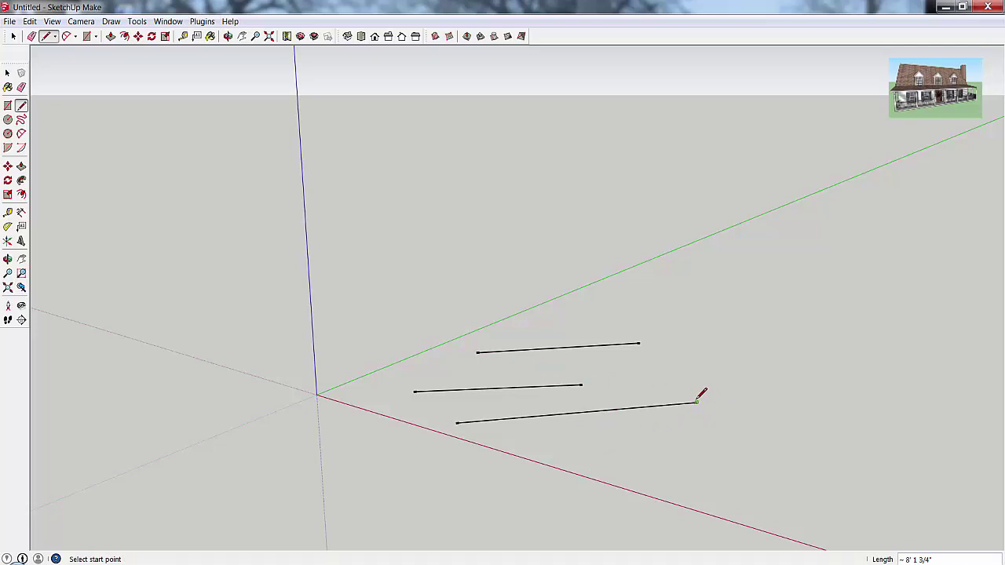
{"action": "left_click", "coordinate": [539, 446]}
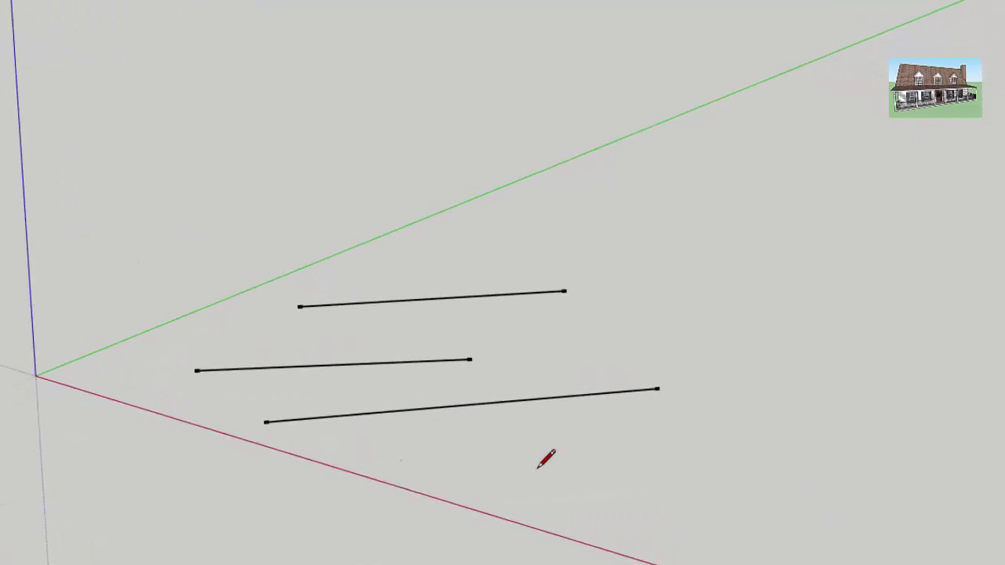
{"action": "left_click", "coordinate": [722, 430]}
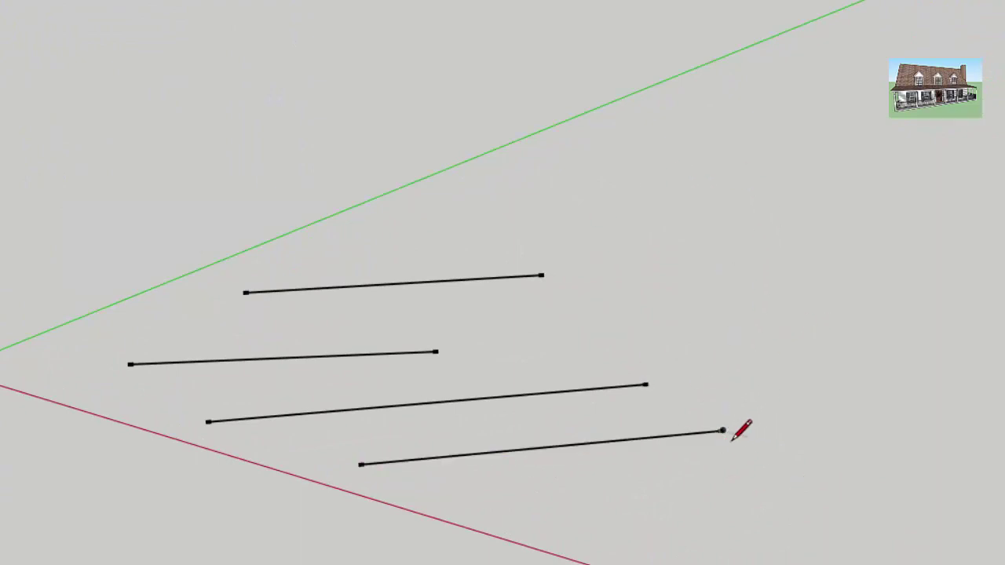
{"action": "scroll", "coordinate": [726, 430], "scroll_direction": "down", "scroll_amount": 1}
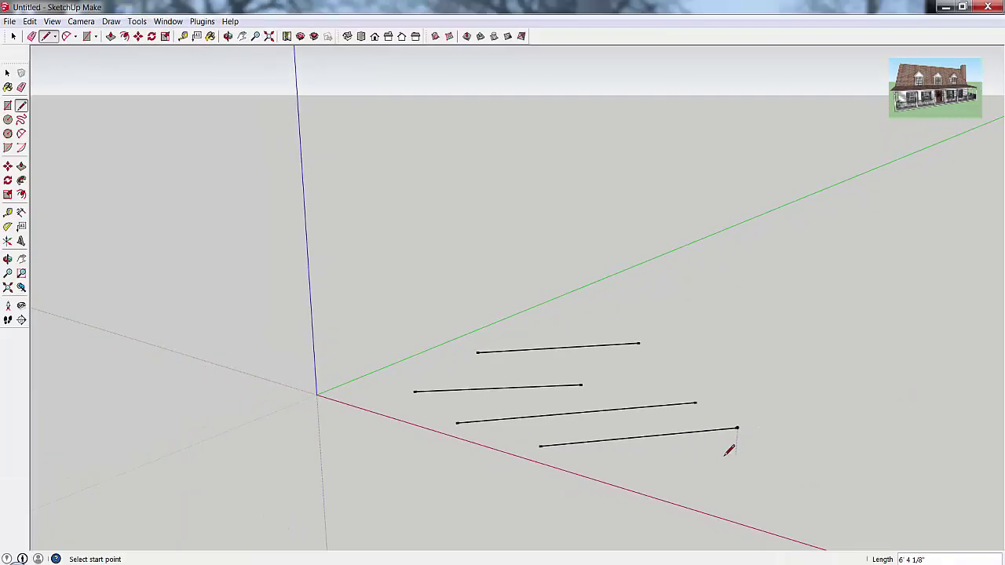
- Erase all four separate lines with the Eraser
{"action": "key", "text": "e"}
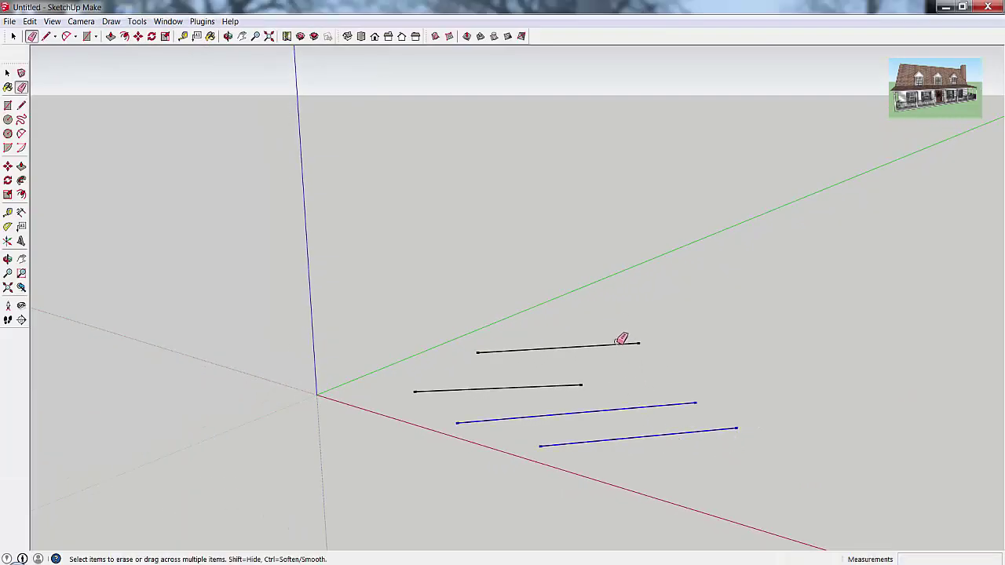
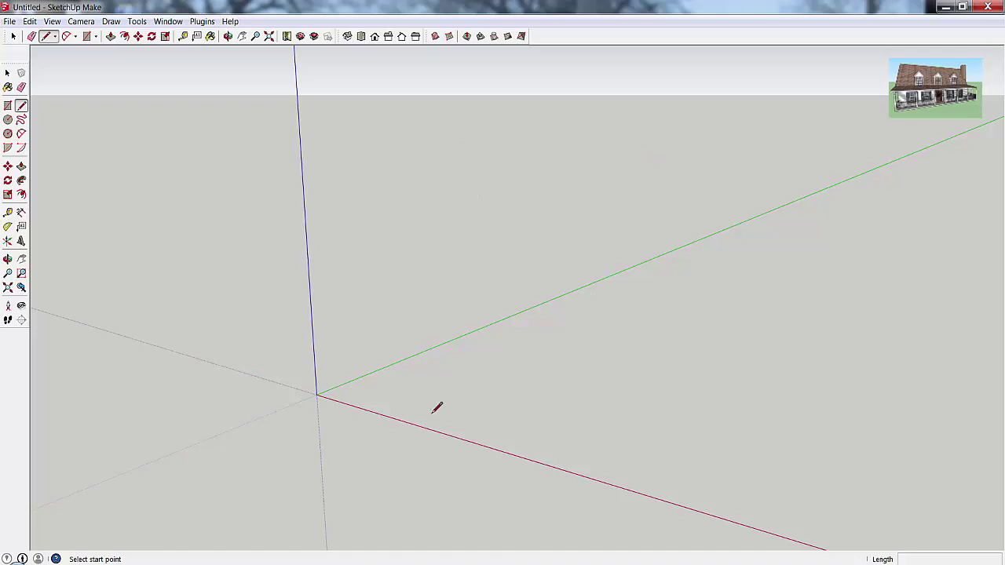
- Draw a single line not aligned to any axis, starting on the ground between the red and green axes and crossing the green axis
{"action": "left_click", "coordinate": [454, 382]}
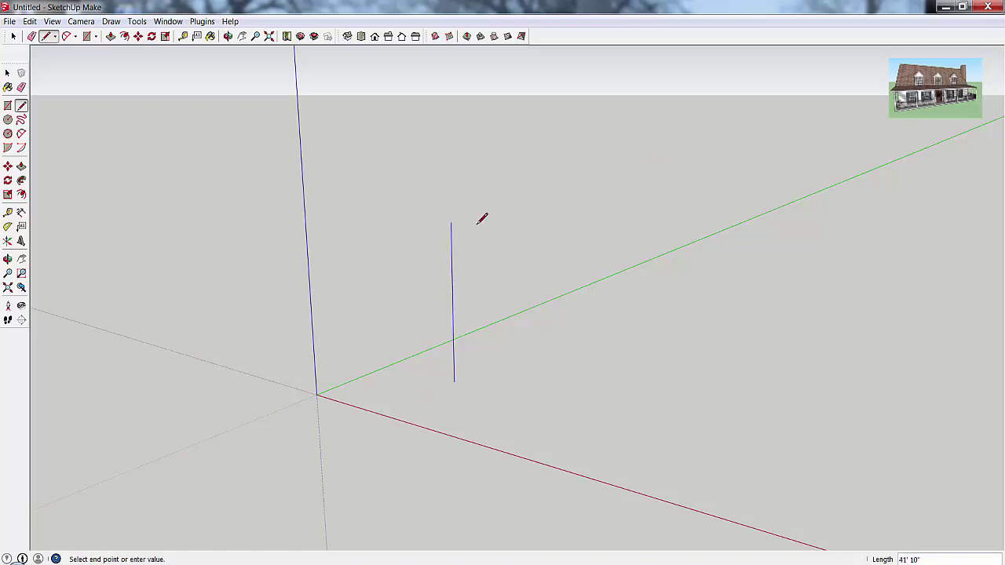
{"action": "left_click", "coordinate": [490, 226]}
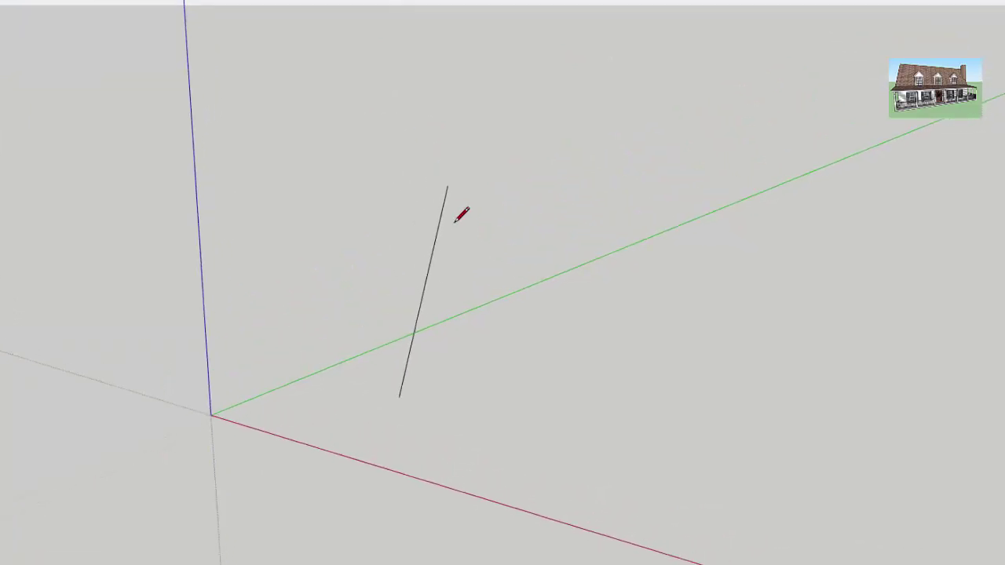
{"action": "mouse_move", "coordinate": [467, 306]}
{"action": "middle_mouse_down"}
{"action": "mouse_move", "coordinate": [417, 242]}
{"action": "mouse_move", "coordinate": [405, 274]}
{"action": "mouse_move", "coordinate": [541, 348]}
{"action": "mouse_move", "coordinate": [634, 160]}
{"action": "mouse_move", "coordinate": [558, 188]}
{"action": "mouse_move", "coordinate": [534, 301]}
{"action": "mouse_move", "coordinate": [502, 364]}
{"action": "mouse_move", "coordinate": [520, 478]}
{"action": "mouse_move", "coordinate": [534, 426]}
{"action": "mouse_move", "coordinate": [444, 431]}
{"action": "middle_mouse_up"}
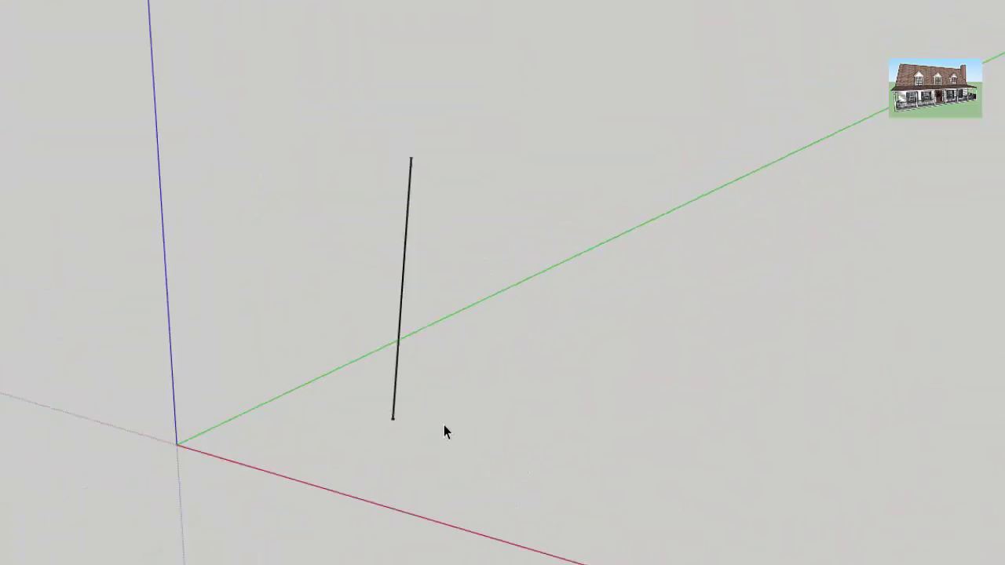
- Draw a second, vertical line parallel to the blue axis beside the first one, and compare the two from another angle
{"action": "left_click", "coordinate": [339, 412]}
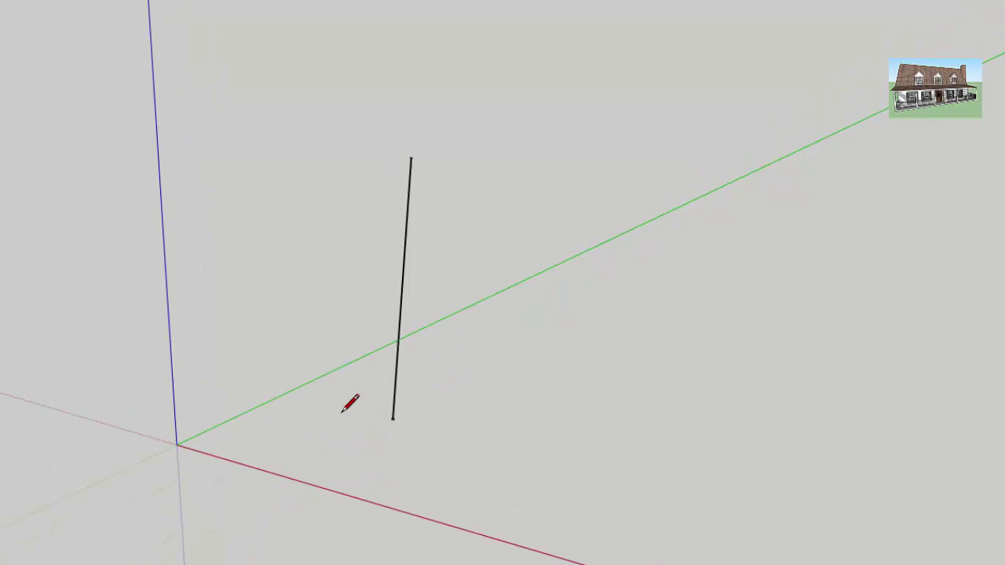
{"action": "left_click", "coordinate": [335, 170]}
{"action": "key", "text": "space"}
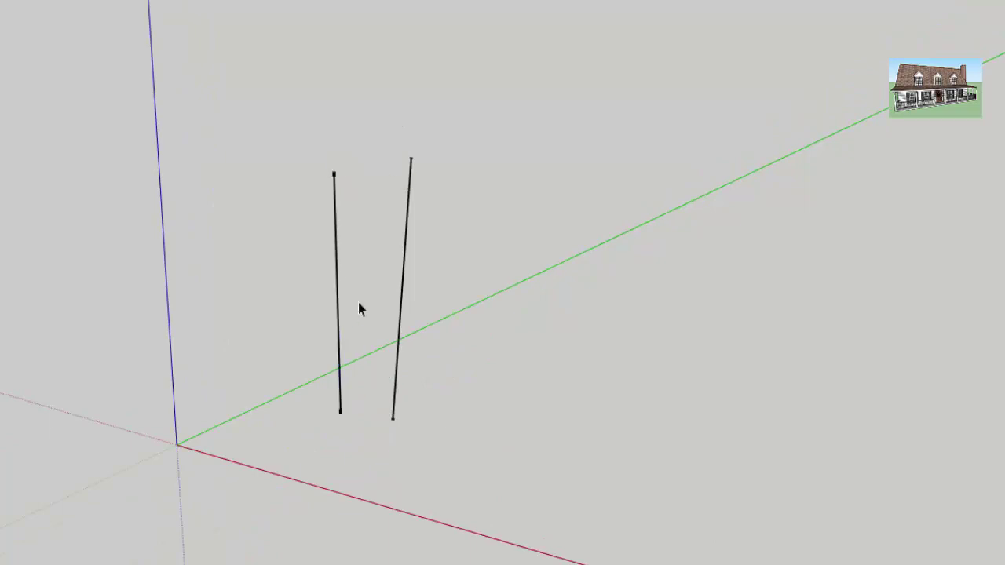
{"action": "middle_click_drag", "start_coordinate": [358, 309], "coordinate": [385, 271]}
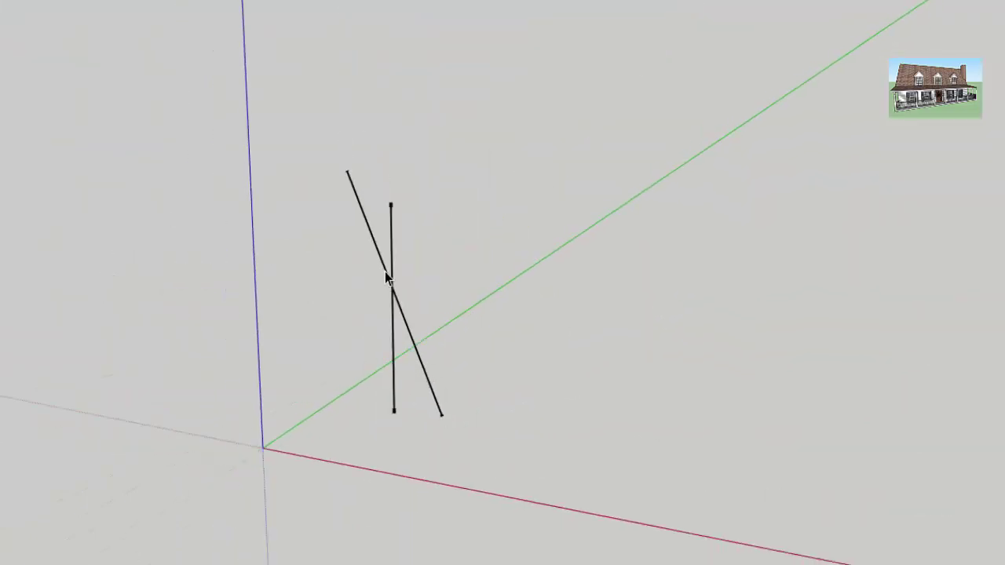
- Erase both the slanted and the vertical line with the Eraser
{"action": "key", "text": "e"}
{"action": "left_click_drag", "start_coordinate": [375, 289], "coordinate": [408, 350]}
{"action": "key", "text": "space"}
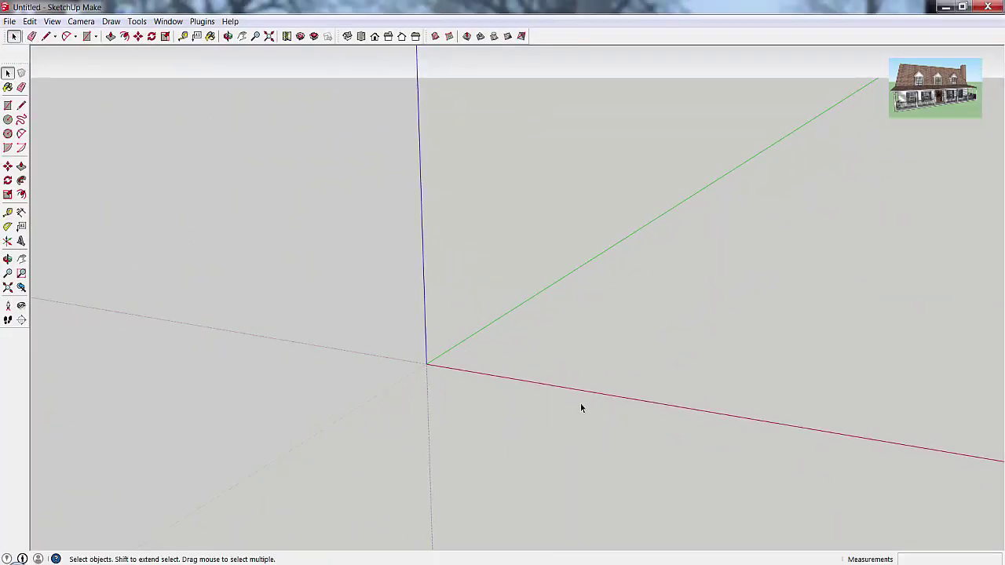
- Draw a line parallel to the red axis on the ground between the red and green axes, and end the chain there
{"action": "middle_click_drag", "start_coordinate": [581, 409], "coordinate": [545, 361], "text": "shift"}
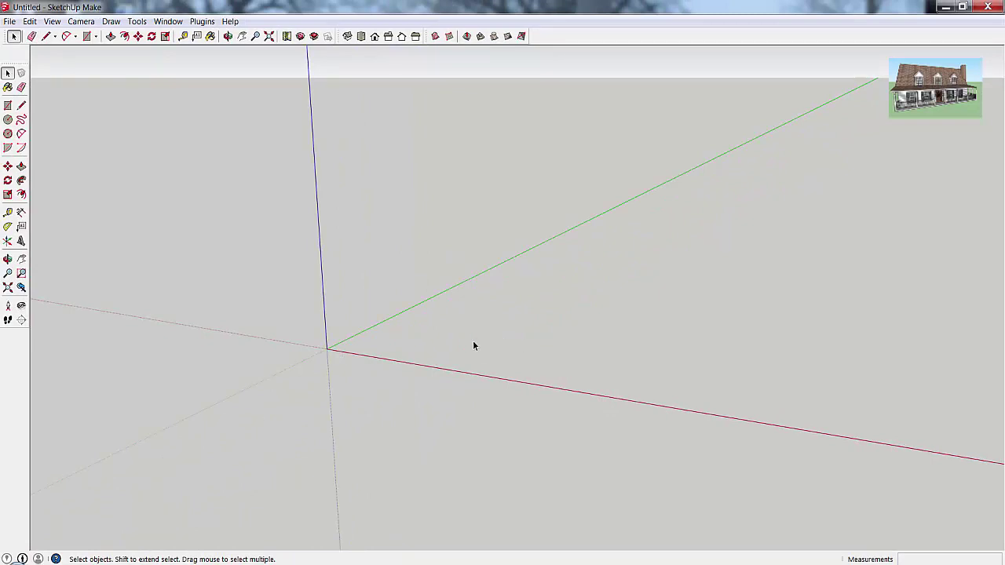
{"action": "middle_click_drag", "start_coordinate": [432, 313], "coordinate": [423, 311]}
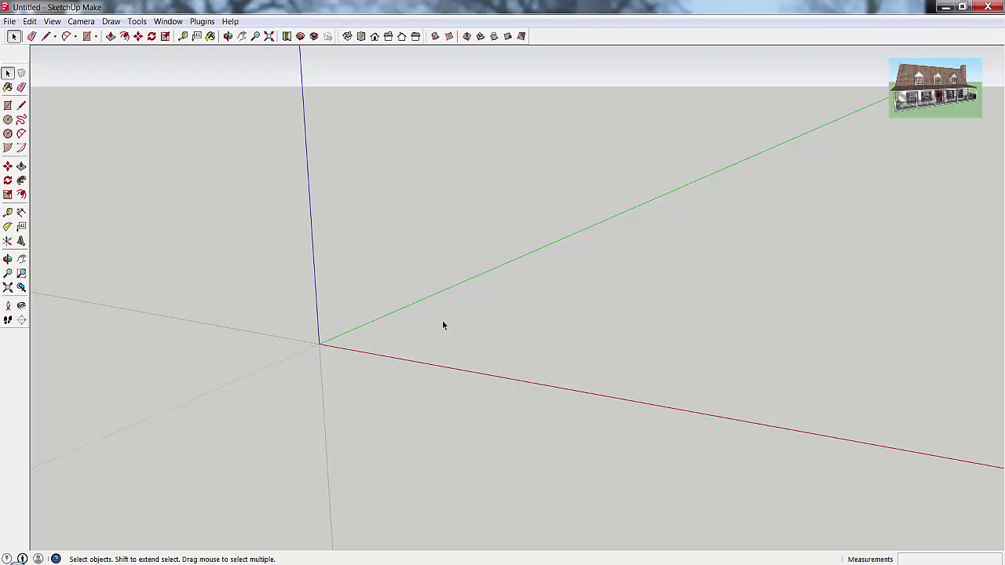
{"action": "key", "text": "l"}
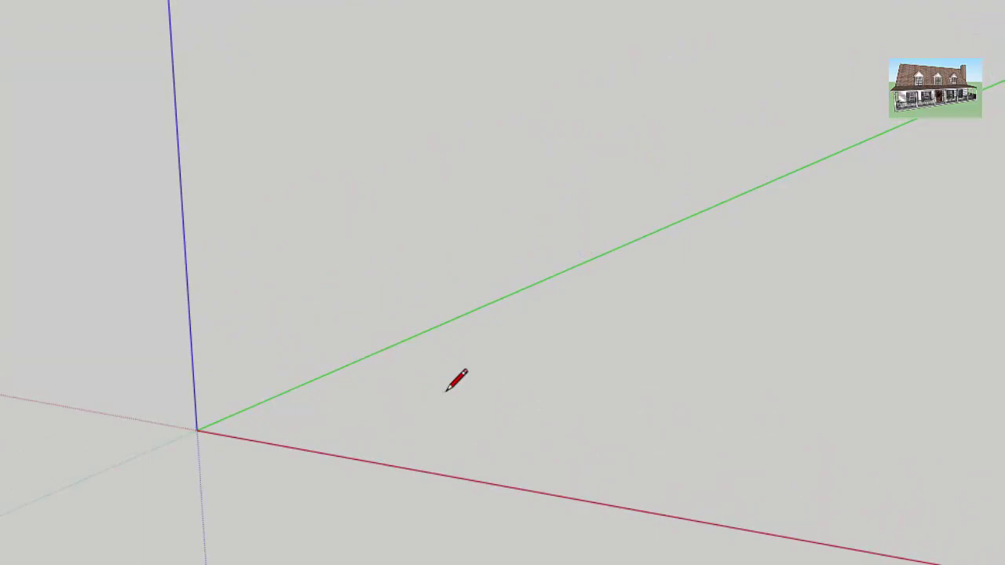
{"action": "left_click", "coordinate": [445, 392]}
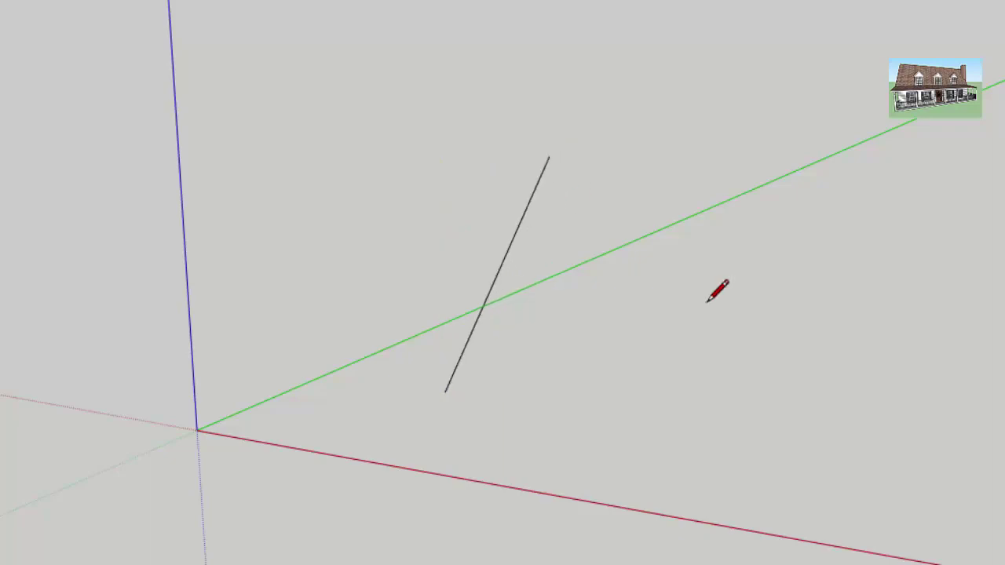
{"action": "key", "text": "Escape"}
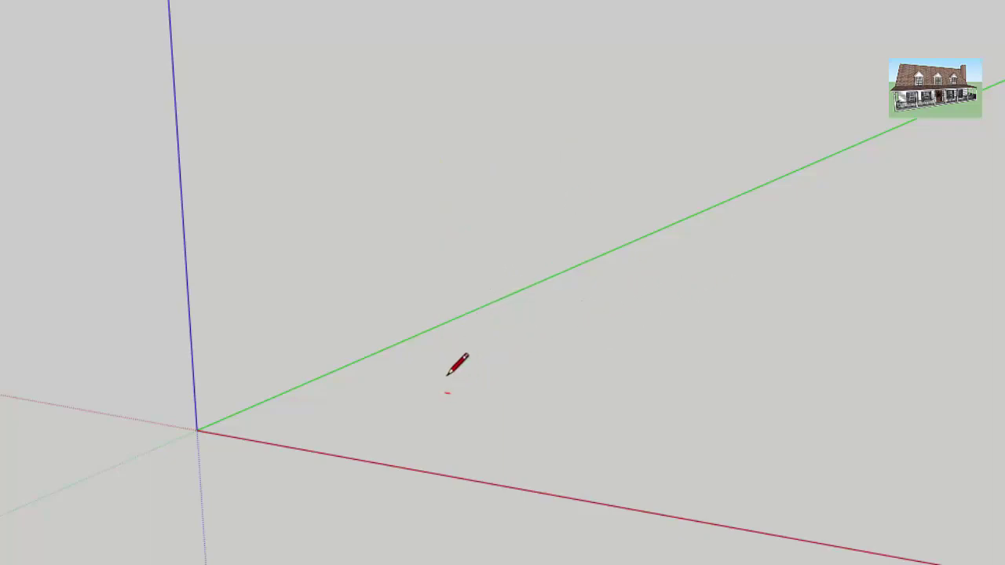
{"action": "left_click", "coordinate": [431, 25]}
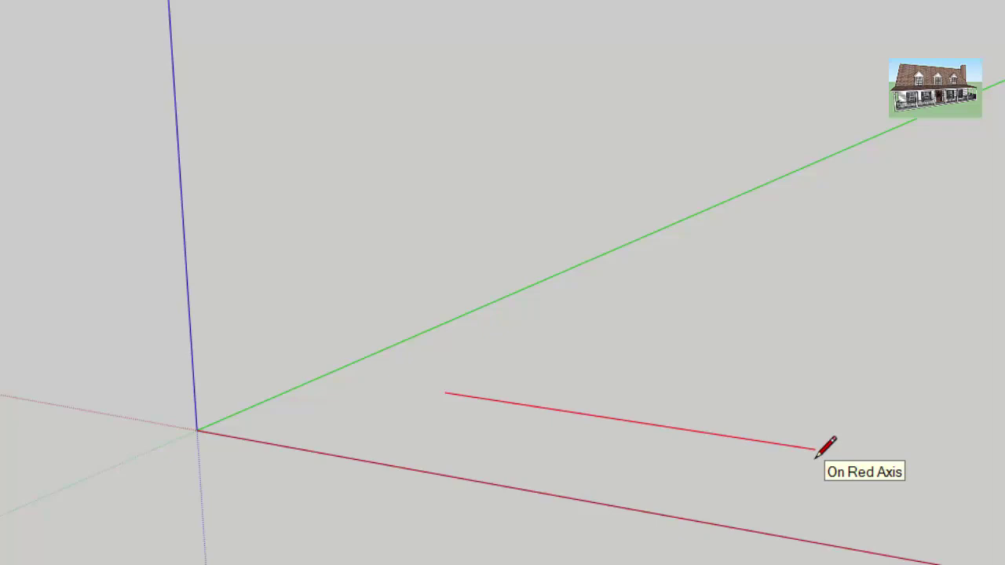
{"action": "left_click", "coordinate": [820, 450]}
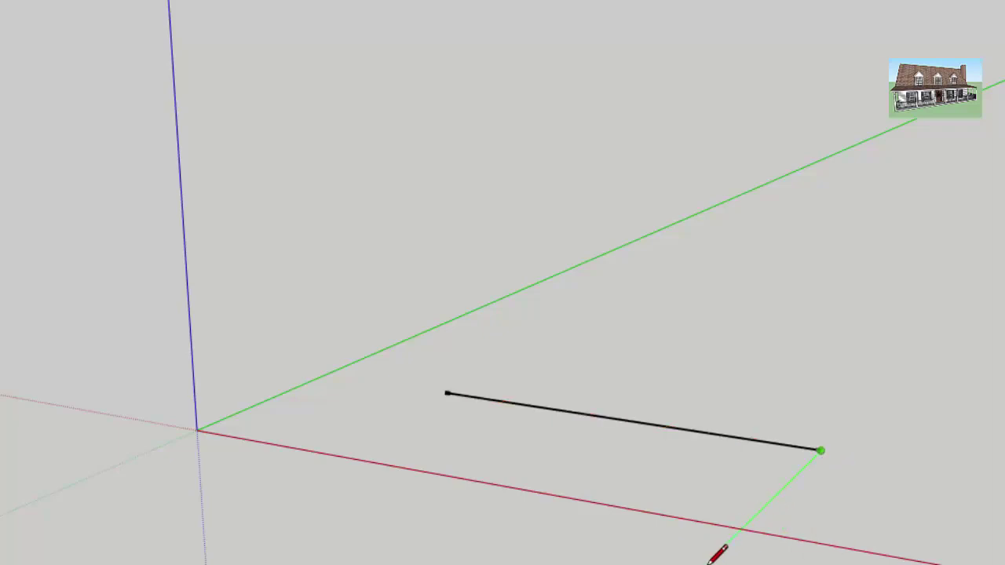
{"action": "key", "text": "Escape"}
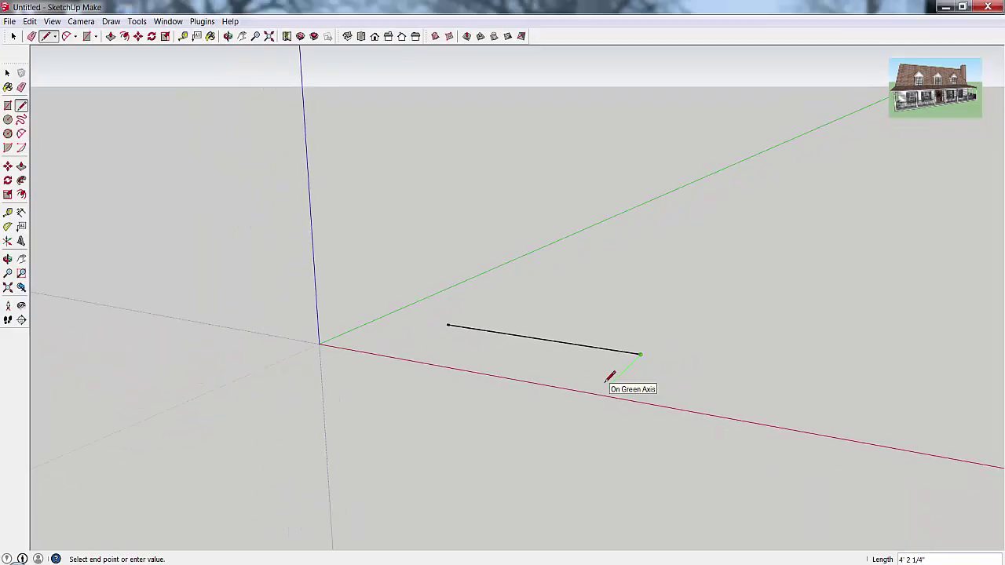
- Select the line parallel to the red axis and delete it
{"action": "key", "text": "space"}
{"action": "left_click", "coordinate": [529, 340]}
{"action": "key", "text": "Delete"}
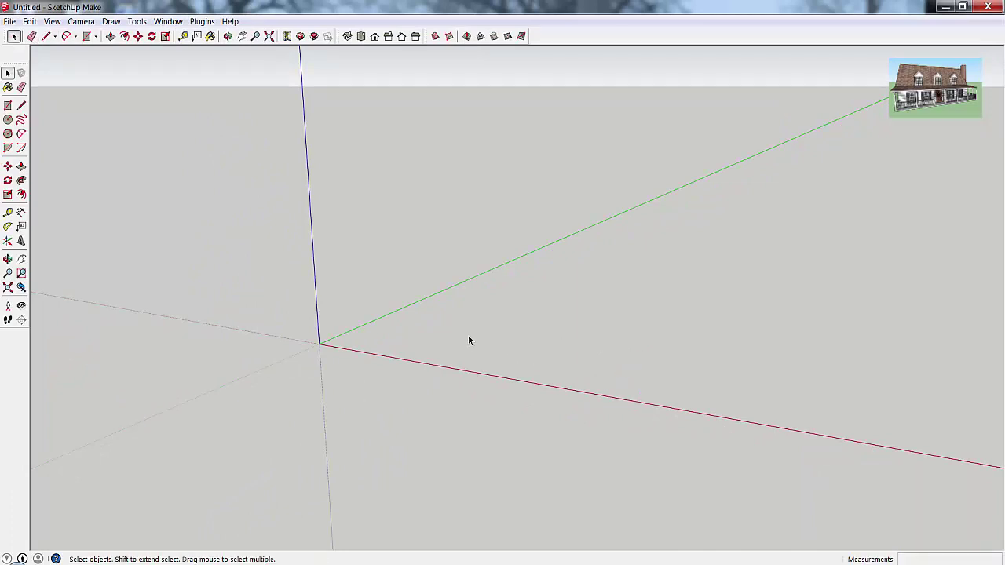
{"action": "key", "text": "l"}
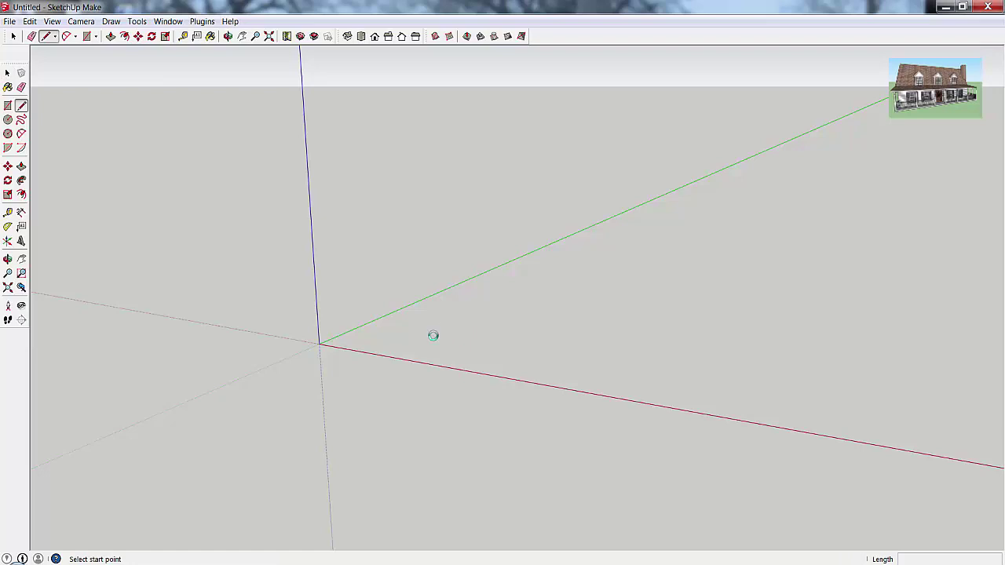
{"action": "left_click", "coordinate": [433, 337]}
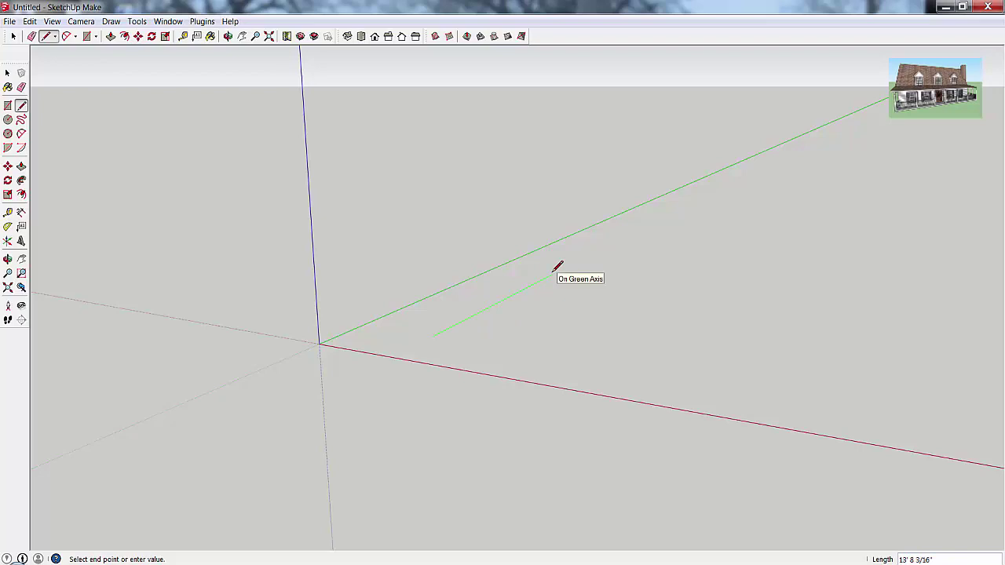
{"action": "key", "text": "Escape"}
{"action": "key", "text": "space"}
- Draw a line exactly 10' long, parallel to the green axis, on the ground near the origin
{"action": "key", "text": "l"}
{"action": "left_click", "coordinate": [415, 326]}
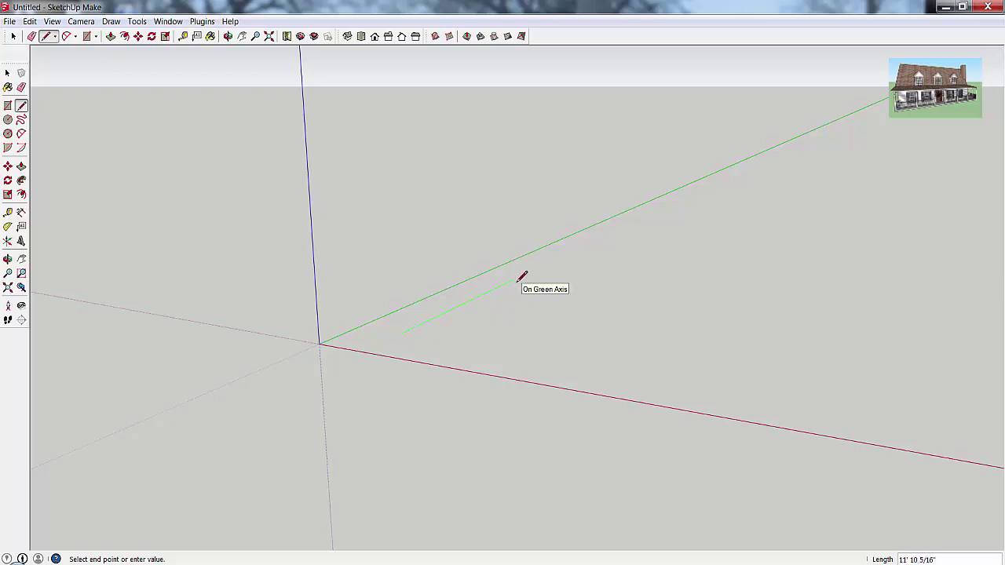
{"action": "type", "text": "10'"}
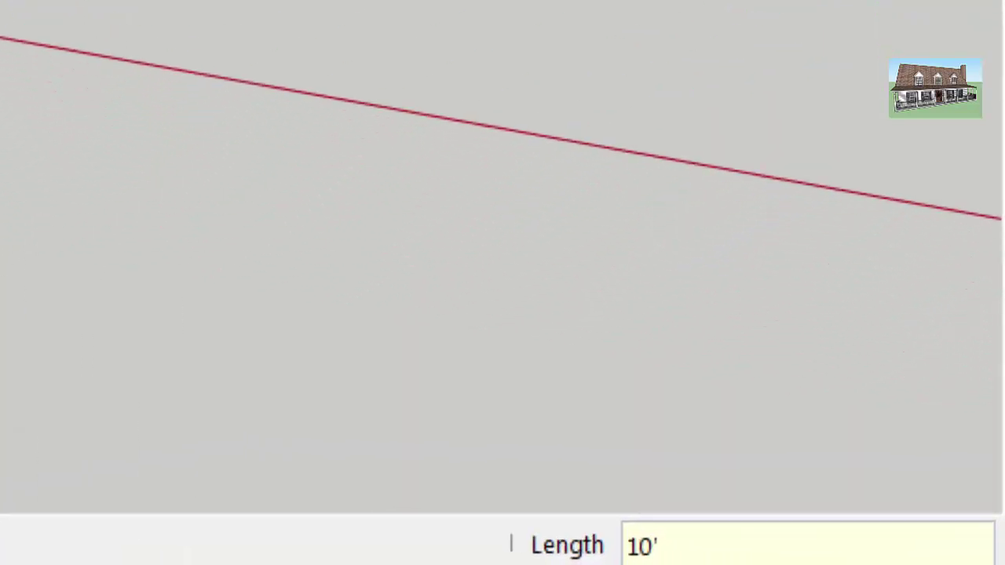
{"action": "key", "text": "Return"}
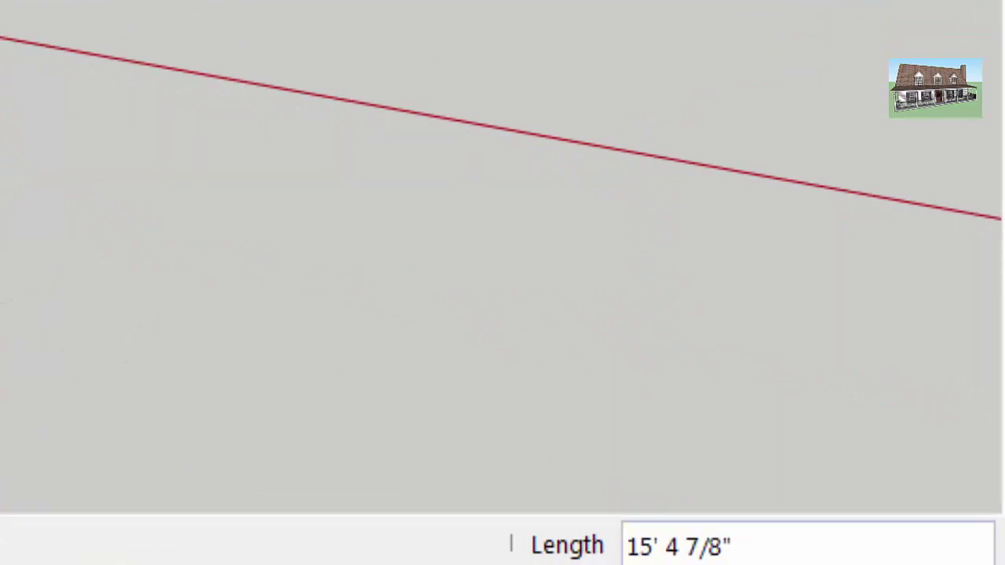
{"action": "type", "text": "10"}
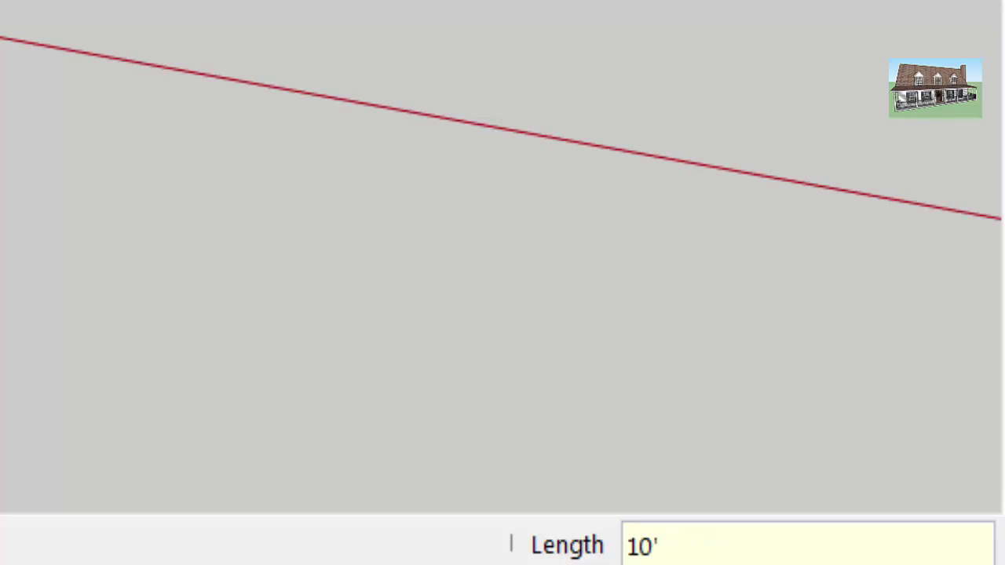
{"action": "type", "text": "'"}
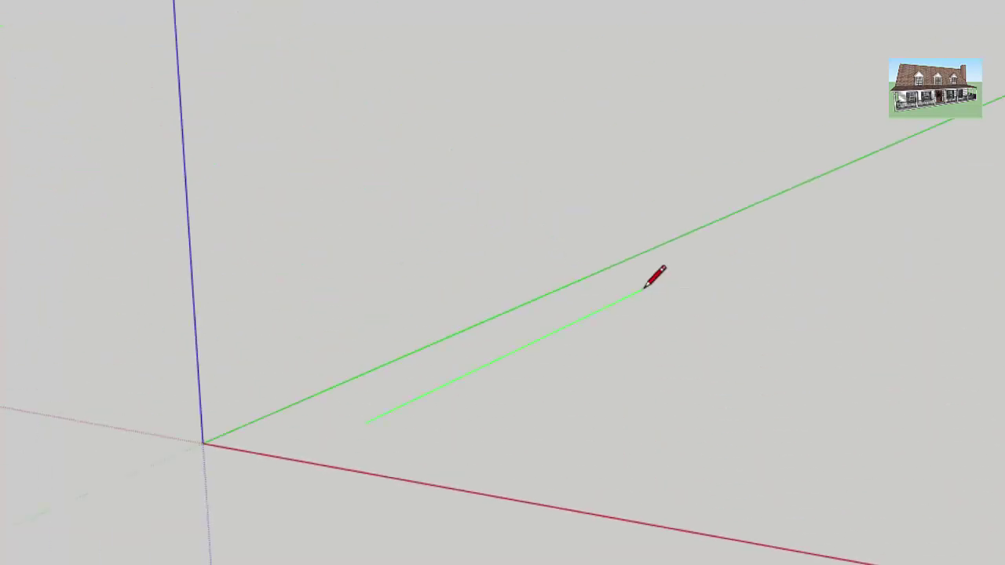
{"action": "key", "text": "Return"}
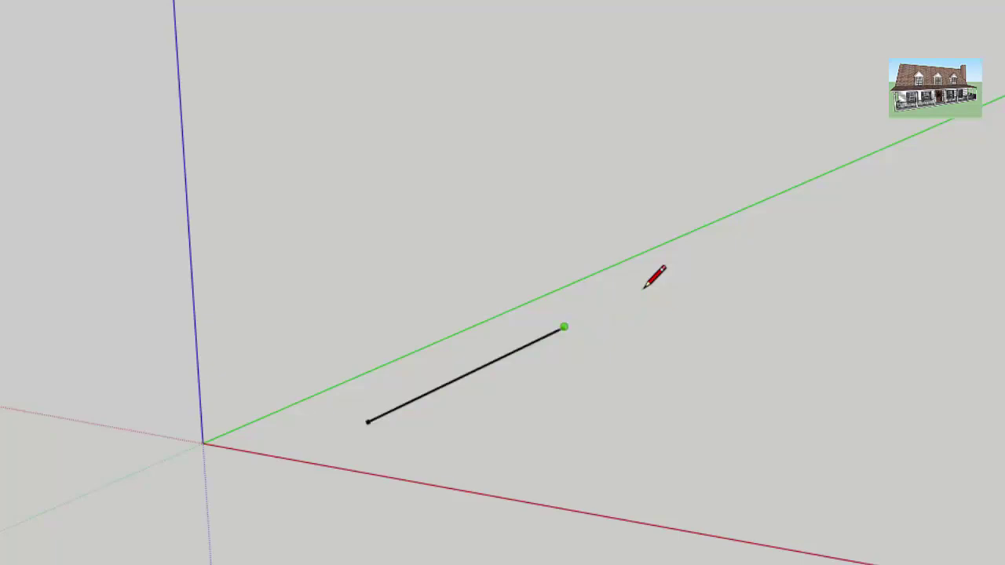
- Draw a vertical line upward along the blue direction from the 10' line's end nearest the origin
{"action": "key", "text": "space"}
{"action": "key", "text": "l"}
{"action": "left_click", "coordinate": [365, 421]}
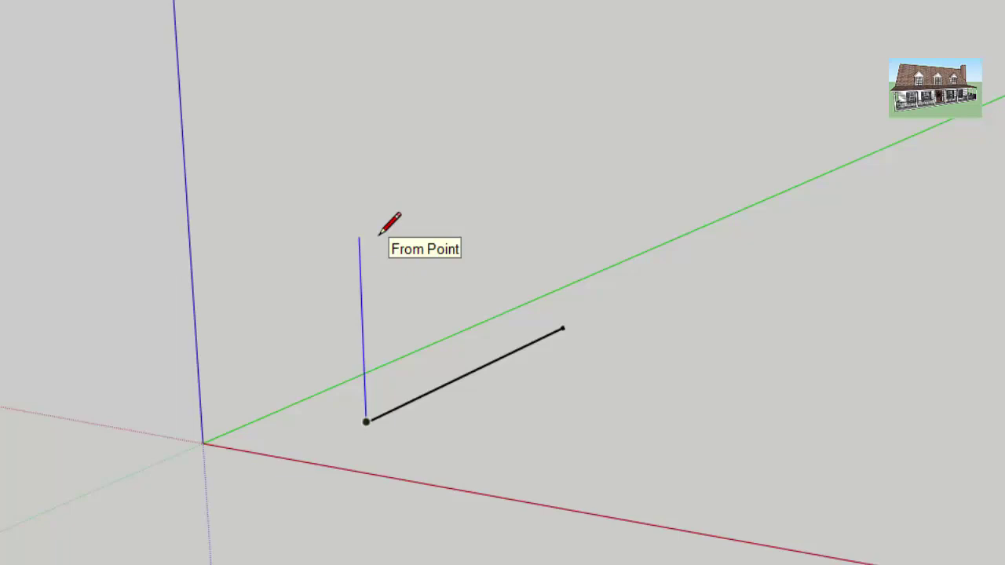
{"action": "key", "text": "Return"}
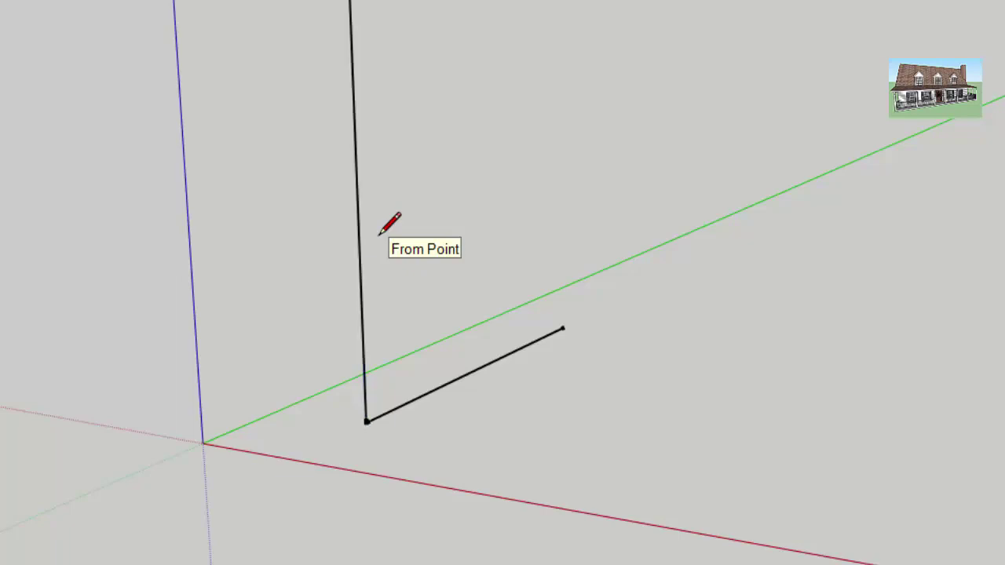
{"action": "mouse_move", "coordinate": [379, 233]}
{"action": "middle_mouse_down"}
{"action": "mouse_move", "coordinate": [336, 426]}
{"action": "mouse_move", "coordinate": [345, 264]}
{"action": "mouse_move", "coordinate": [417, 269]}
{"action": "mouse_move", "coordinate": [386, 283]}
{"action": "middle_mouse_up"}
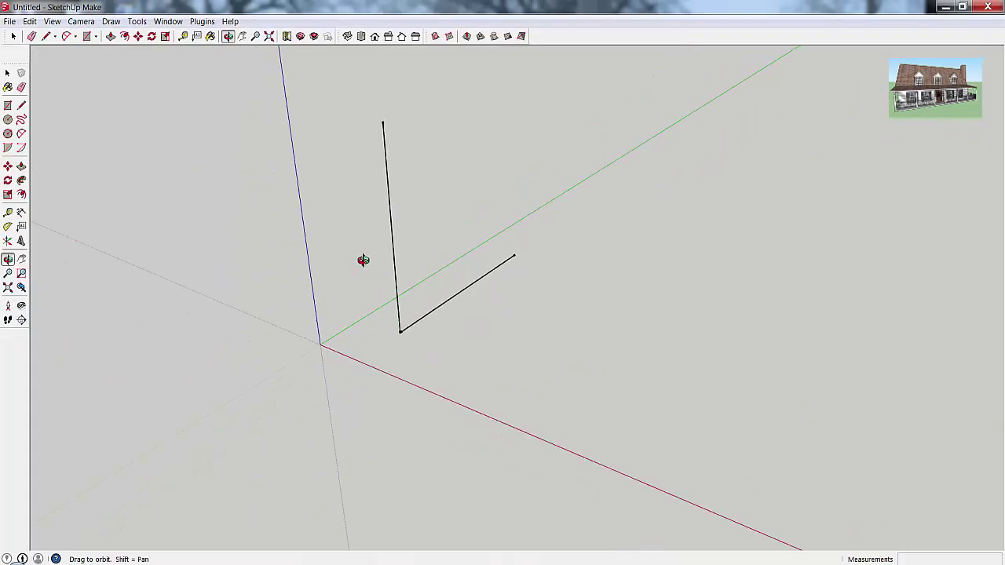
- Erase the 10' line and the vertical line joined to it with the Eraser
{"action": "key", "text": "space"}
{"action": "key", "text": "e"}
{"action": "mouse_move", "coordinate": [388, 283]}
{"action": "left_mouse_down"}
{"action": "mouse_move", "coordinate": [469, 343]}
{"action": "mouse_move", "coordinate": [439, 266]}
{"action": "left_mouse_up"}
{"action": "key", "text": "space"}
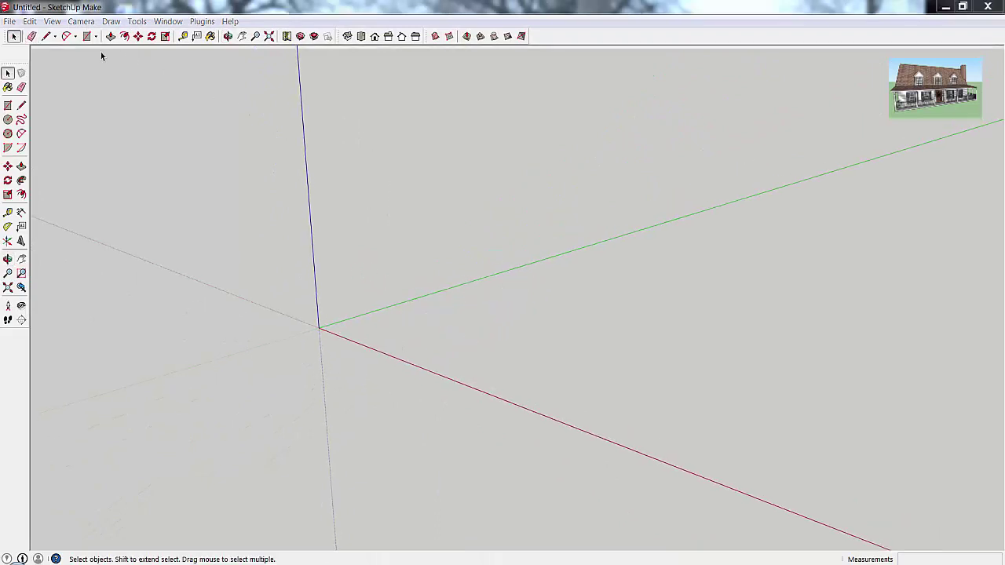
- Draw a short wavy curve between the red and green axes with the Freehand tool, plus a long looping curve winding across the green axis
{"action": "middle_click_drag", "start_coordinate": [540, 296], "coordinate": [542, 302]}
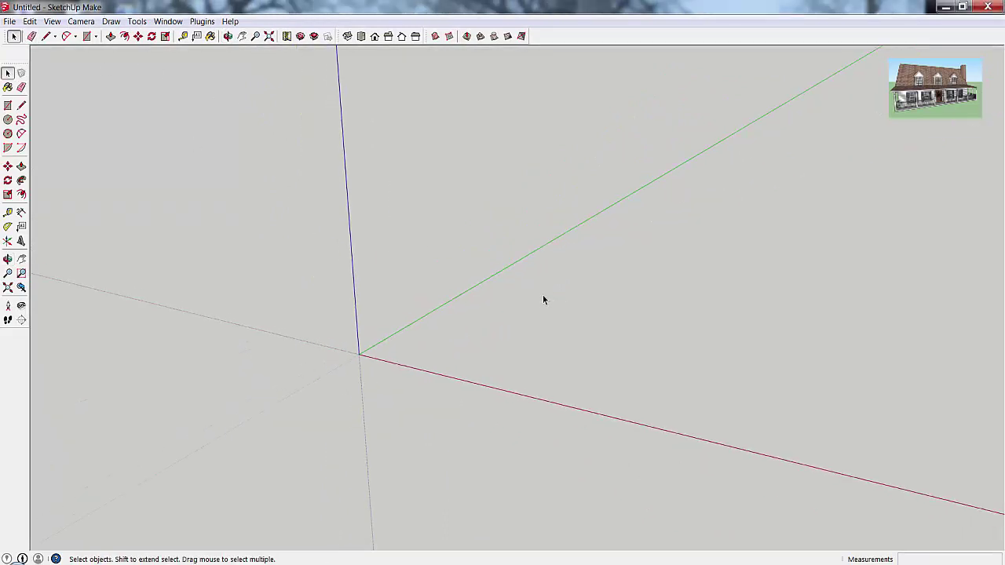
{"action": "left_click", "coordinate": [54, 36]}
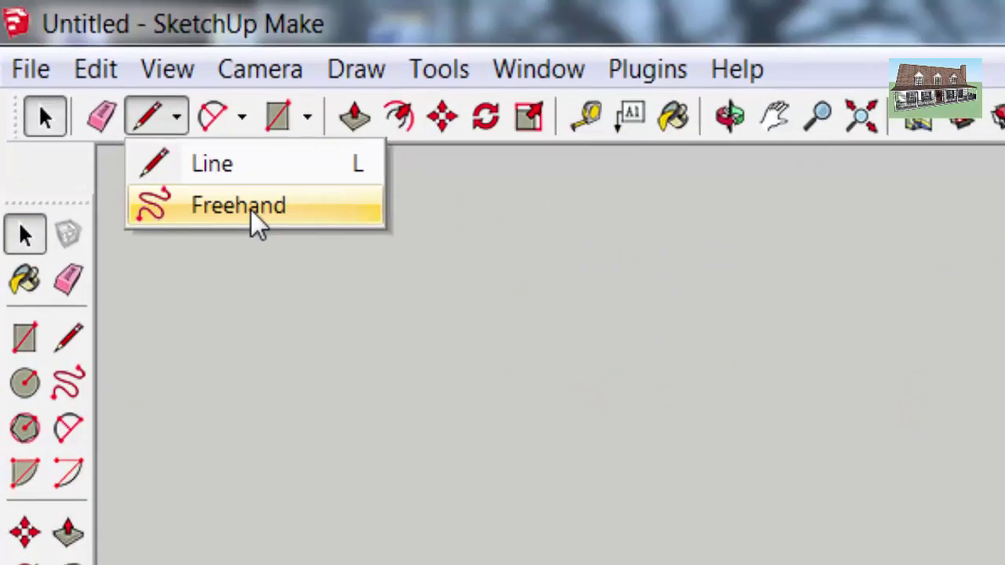
{"action": "left_click", "coordinate": [182, 121]}
{"action": "left_click", "coordinate": [177, 125]}
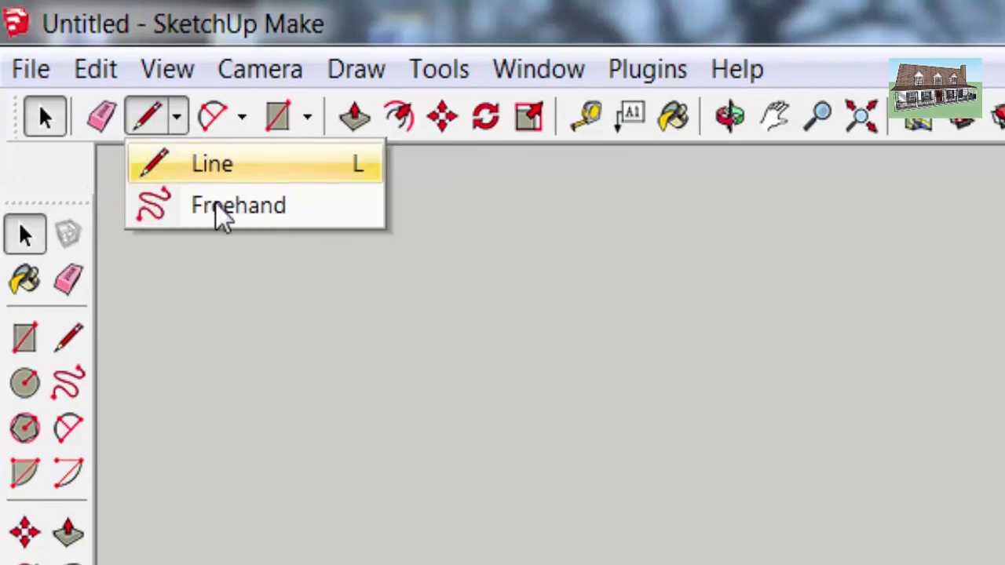
{"action": "left_click", "coordinate": [254, 228]}
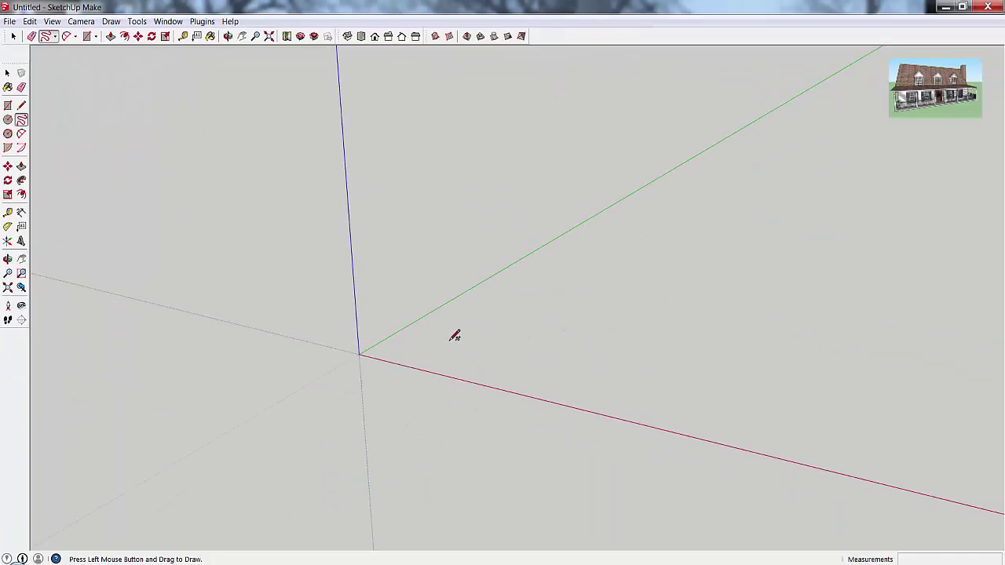
{"action": "mouse_move", "coordinate": [445, 341]}
{"action": "left_mouse_down"}
{"action": "mouse_move", "coordinate": [544, 376]}
{"action": "mouse_move", "coordinate": [574, 354]}
{"action": "left_mouse_up"}
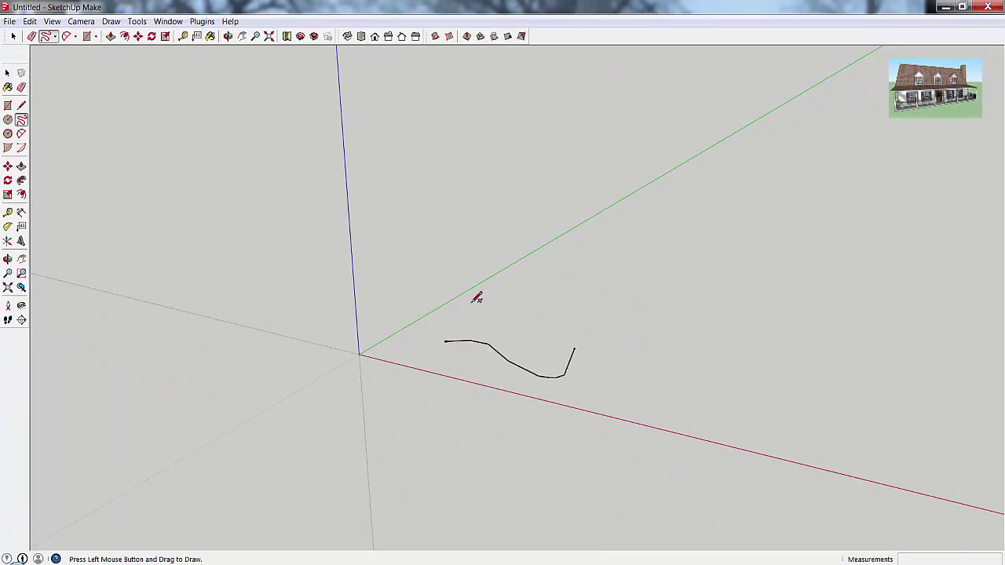
{"action": "mouse_move", "coordinate": [471, 307]}
{"action": "left_mouse_down"}
{"action": "mouse_move", "coordinate": [520, 332]}
{"action": "mouse_move", "coordinate": [539, 329]}
{"action": "mouse_move", "coordinate": [554, 306]}
{"action": "left_mouse_up"}
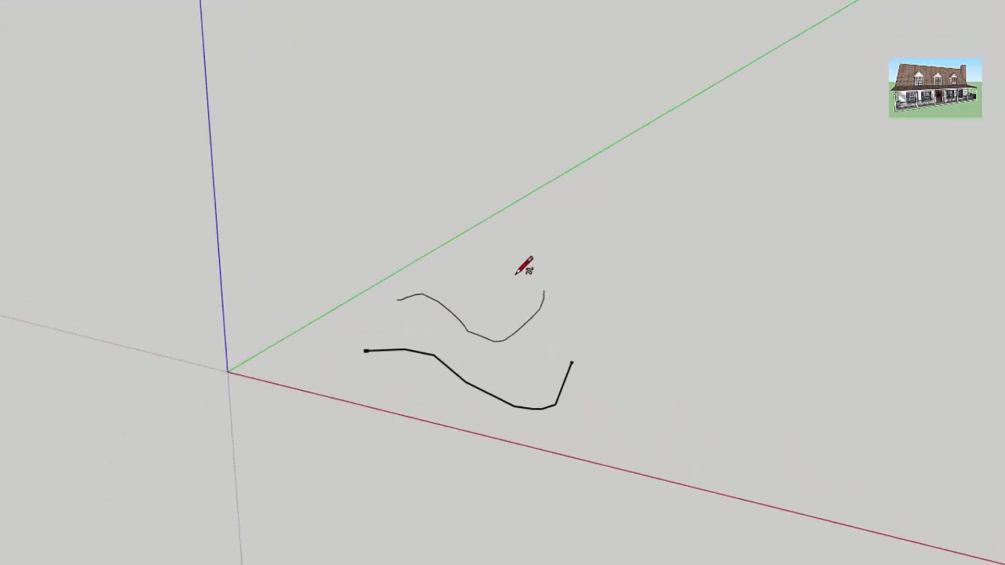
{"action": "mouse_move", "coordinate": [516, 275]}
{"action": "left_mouse_down"}
{"action": "mouse_move", "coordinate": [459, 252]}
{"action": "mouse_move", "coordinate": [457, 225]}
{"action": "mouse_move", "coordinate": [483, 206]}
{"action": "mouse_move", "coordinate": [528, 211]}
{"action": "mouse_move", "coordinate": [596, 251]}
{"action": "mouse_move", "coordinate": [651, 246]}
{"action": "mouse_move", "coordinate": [670, 210]}
{"action": "mouse_move", "coordinate": [650, 174]}
{"action": "mouse_move", "coordinate": [557, 141]}
{"action": "mouse_move", "coordinate": [430, 145]}
{"action": "mouse_move", "coordinate": [372, 170]}
{"action": "mouse_move", "coordinate": [319, 229]}
{"action": "mouse_move", "coordinate": [300, 154]}
{"action": "mouse_move", "coordinate": [330, 122]}
{"action": "mouse_move", "coordinate": [454, 88]}
{"action": "mouse_move", "coordinate": [563, 88]}
{"action": "mouse_move", "coordinate": [637, 103]}
{"action": "mouse_move", "coordinate": [687, 148]}
{"action": "mouse_move", "coordinate": [714, 239]}
{"action": "mouse_move", "coordinate": [689, 305]}
{"action": "mouse_move", "coordinate": [586, 320]}
{"action": "mouse_move", "coordinate": [521, 363]}
{"action": "mouse_move", "coordinate": [477, 372]}
{"action": "mouse_move", "coordinate": [394, 337]}
{"action": "mouse_move", "coordinate": [268, 298]}
{"action": "left_mouse_up"}
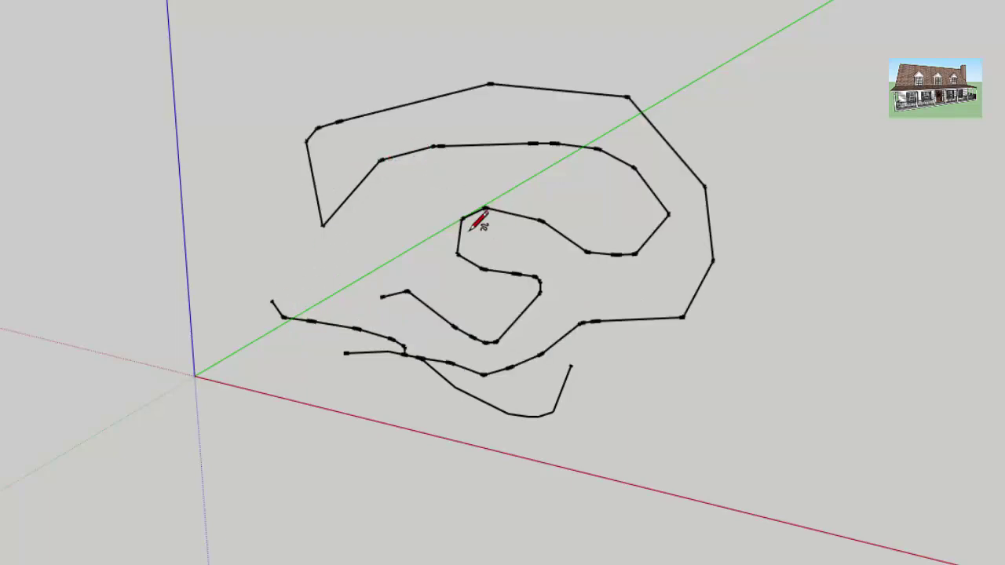
- Draw another freehand curve with overlapping loops across the far end of the existing curves, enclosing faces
{"action": "key", "text": "space"}
{"action": "key", "text": "l"}
{"action": "mouse_move", "coordinate": [651, 358]}
{"action": "left_mouse_down"}
{"action": "mouse_move", "coordinate": [776, 296]}
{"action": "mouse_move", "coordinate": [688, 253]}
{"action": "mouse_move", "coordinate": [662, 297]}
{"action": "mouse_move", "coordinate": [771, 377]}
{"action": "mouse_move", "coordinate": [787, 305]}
{"action": "mouse_move", "coordinate": [726, 222]}
{"action": "mouse_move", "coordinate": [623, 241]}
{"action": "mouse_move", "coordinate": [693, 357]}
{"action": "left_mouse_up"}
- Select all the freehand curves and faces together and delete them
{"action": "key", "text": "space"}
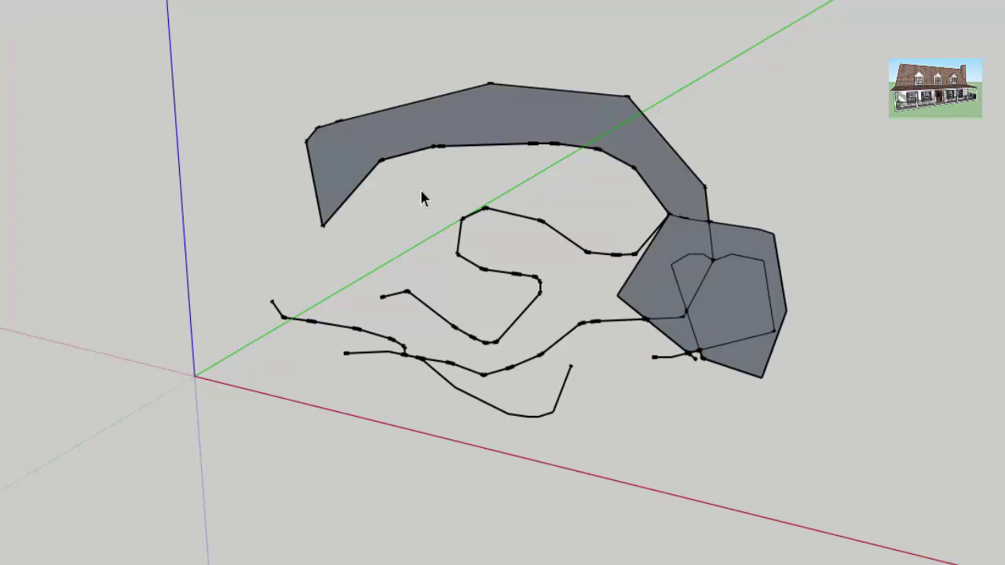
{"action": "left_click_drag", "start_coordinate": [133, 30], "coordinate": [860, 491]}
{"action": "key", "text": "Delete"}
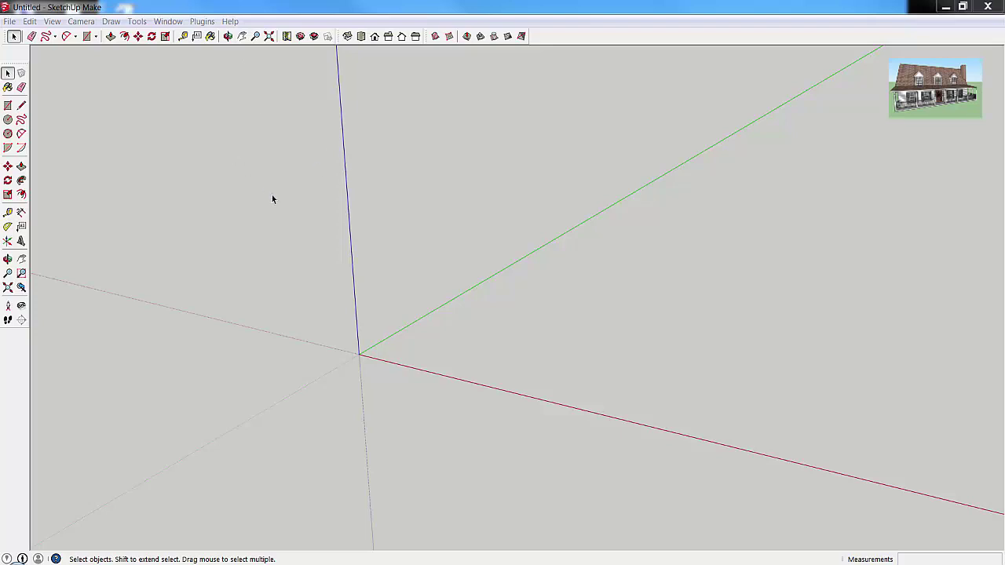
- Draw a 2 Point Arc from the origin to a point on the red axis, bulging toward the green axis
{"action": "middle_click_drag", "start_coordinate": [434, 309], "coordinate": [471, 286]}
{"action": "middle_click_drag", "start_coordinate": [644, 345], "coordinate": [459, 325]}
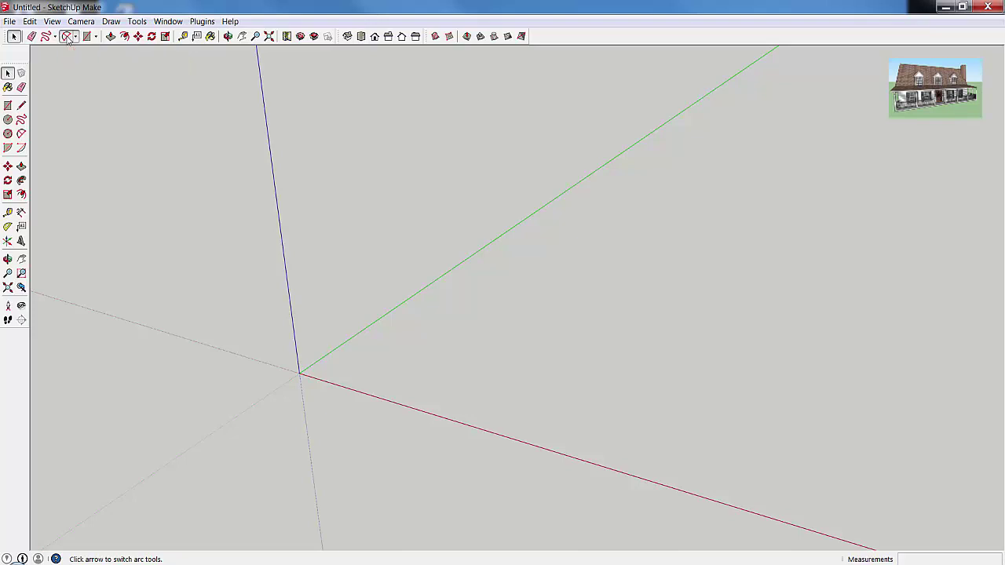
{"action": "left_click", "coordinate": [68, 36]}
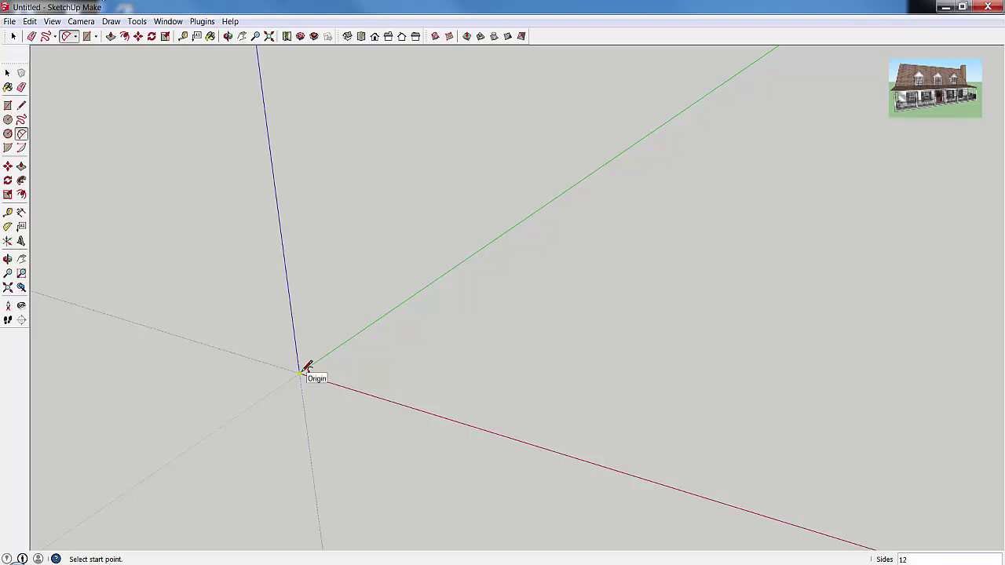
{"action": "left_click", "coordinate": [300, 371]}
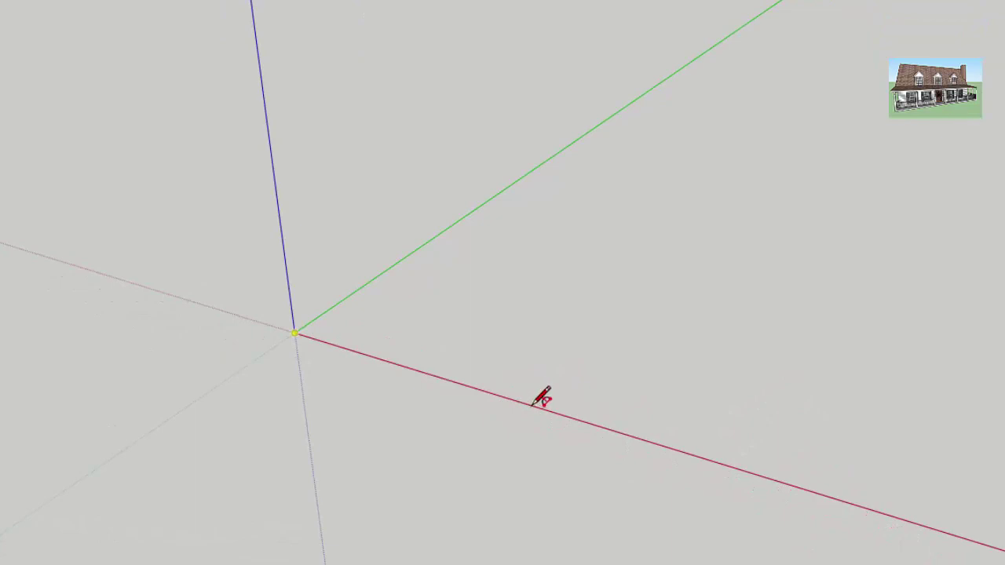
{"action": "left_click", "coordinate": [551, 386]}
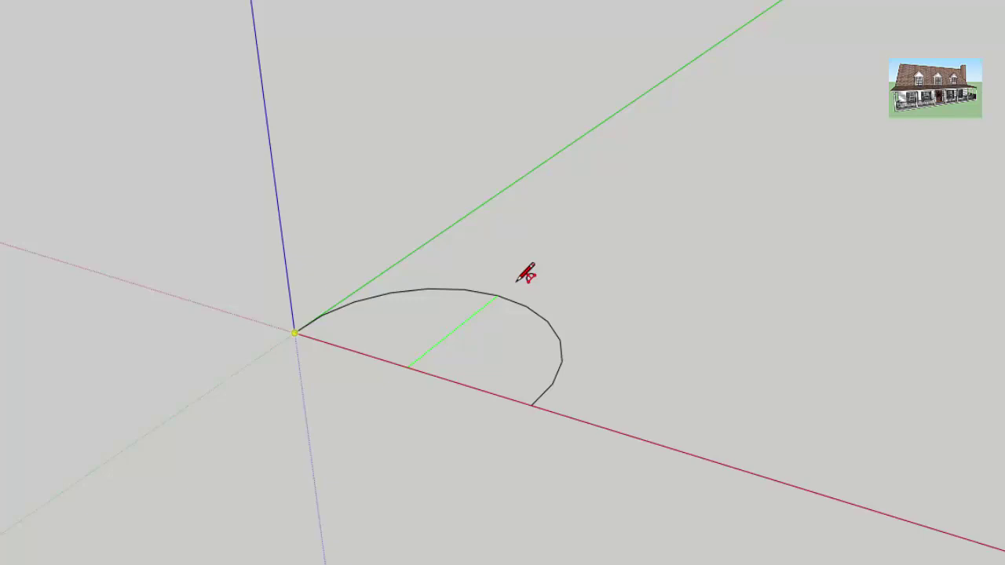
{"action": "left_click", "coordinate": [519, 279]}
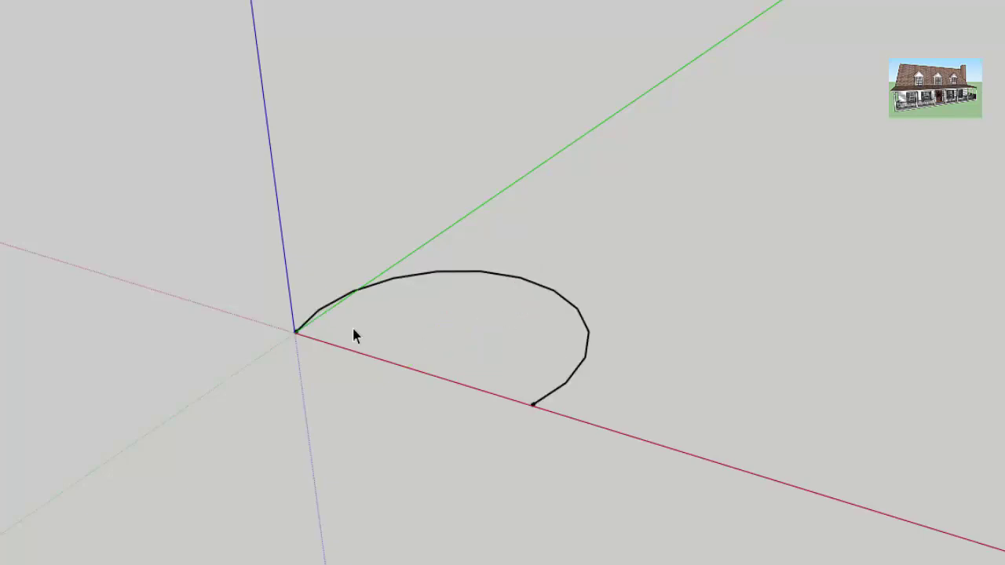
- Delete the arc that runs from the origin to the red axis
{"action": "key", "text": "ctrl+a"}
{"action": "key", "text": "Delete"}
{"action": "key", "text": "l"}
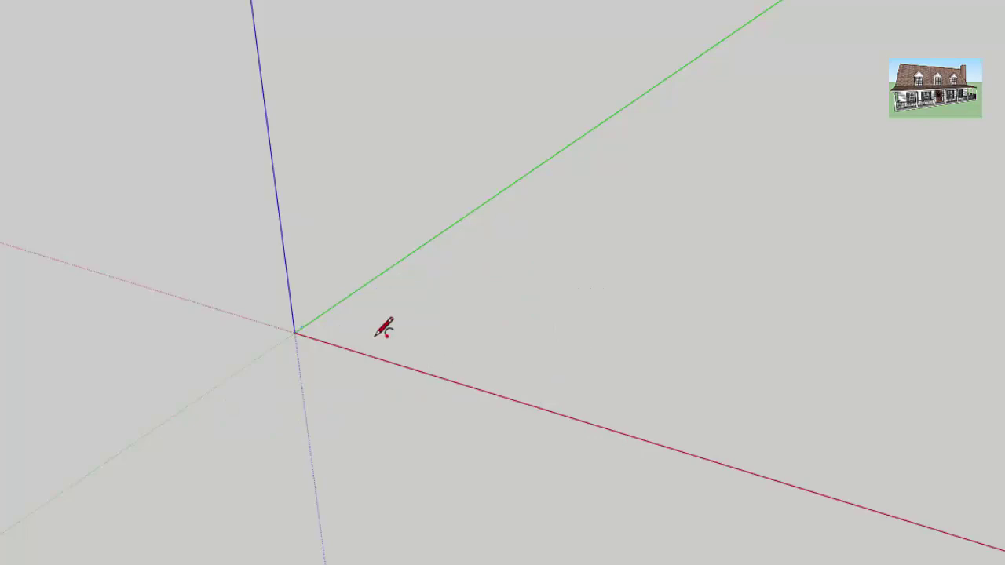
{"action": "left_click", "coordinate": [295, 331]}
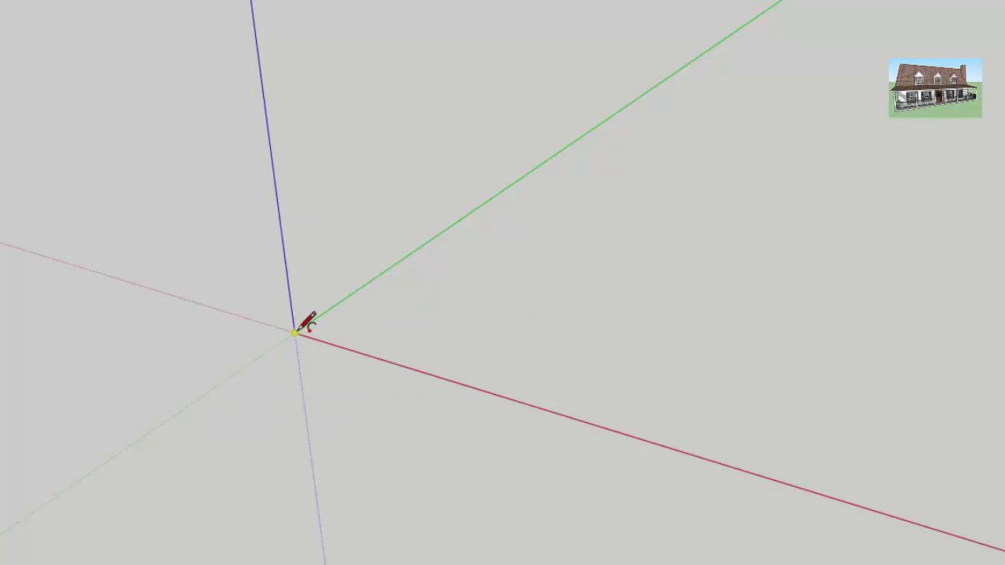
{"action": "left_click", "coordinate": [458, 382]}
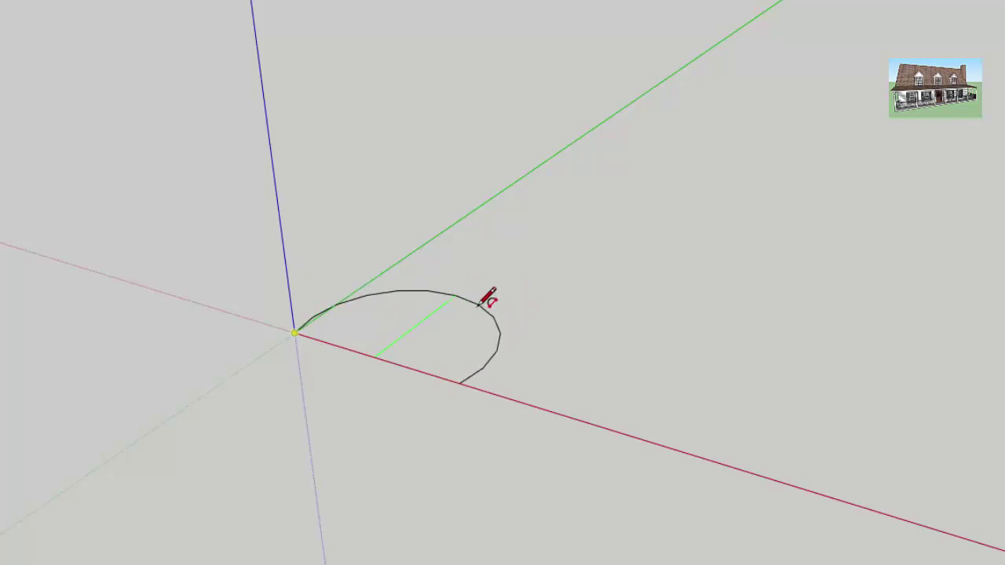
{"action": "key", "text": "Escape"}
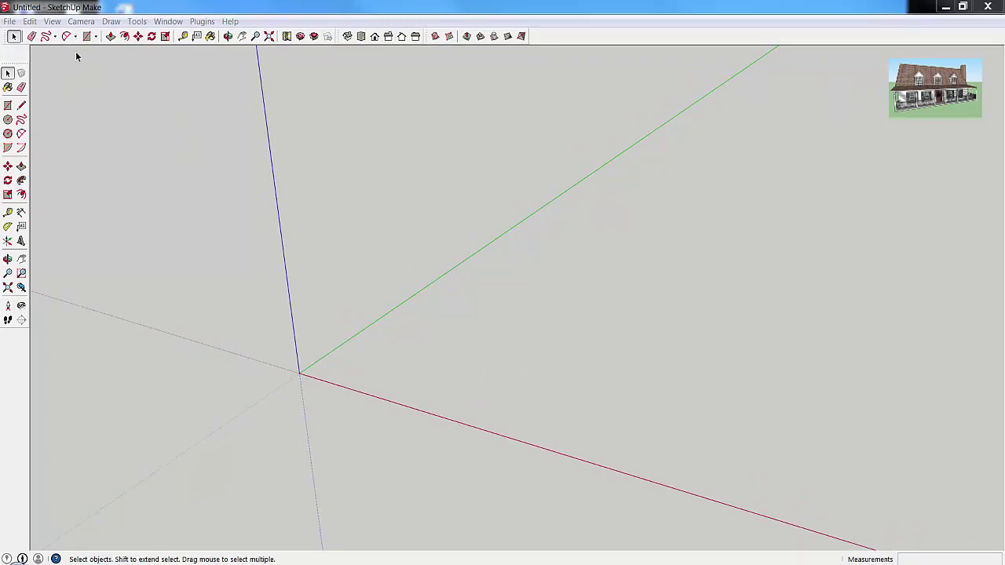
- Draw a 45-degree arc with the center-based Arc tool, centered on the origin and starting on the green axis
{"action": "left_click", "coordinate": [66, 36]}
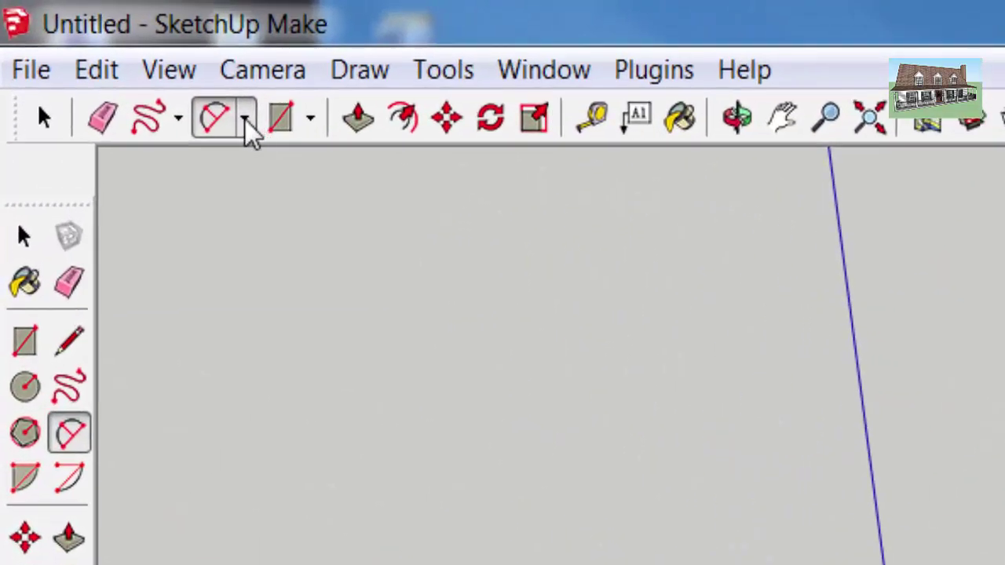
{"action": "left_click", "coordinate": [245, 124]}
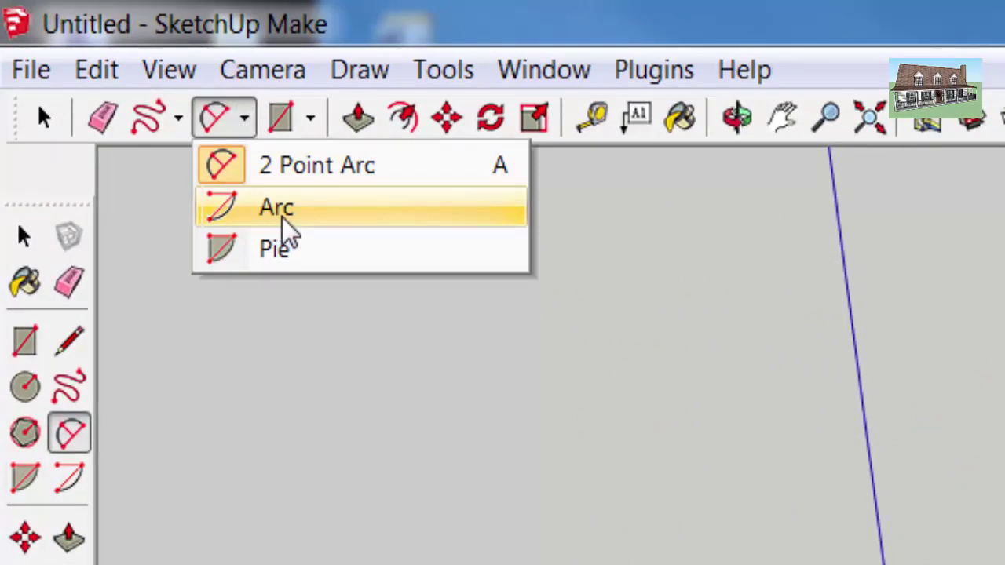
{"action": "left_click", "coordinate": [284, 214]}
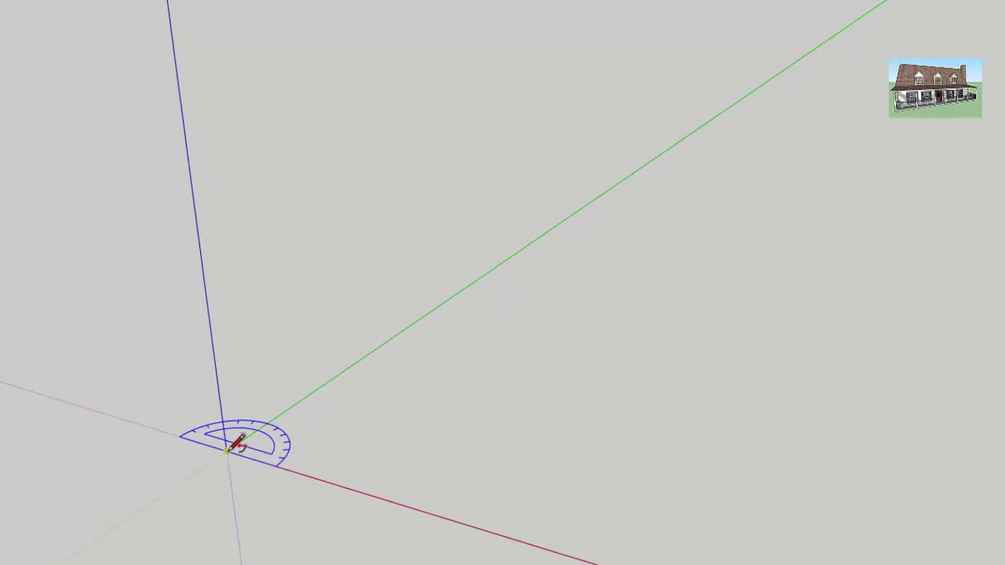
{"action": "left_click", "coordinate": [227, 450]}
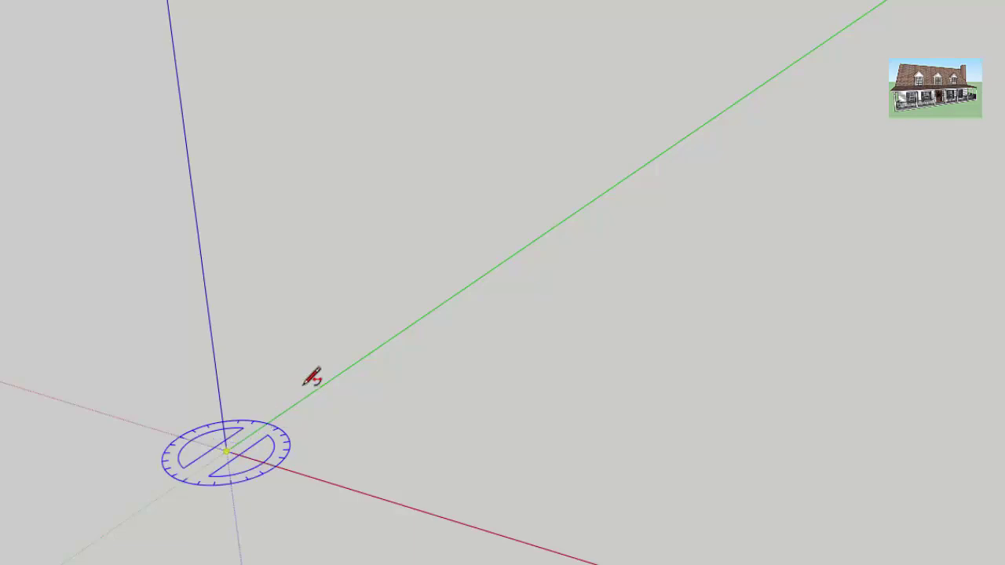
{"action": "left_click", "coordinate": [370, 352]}
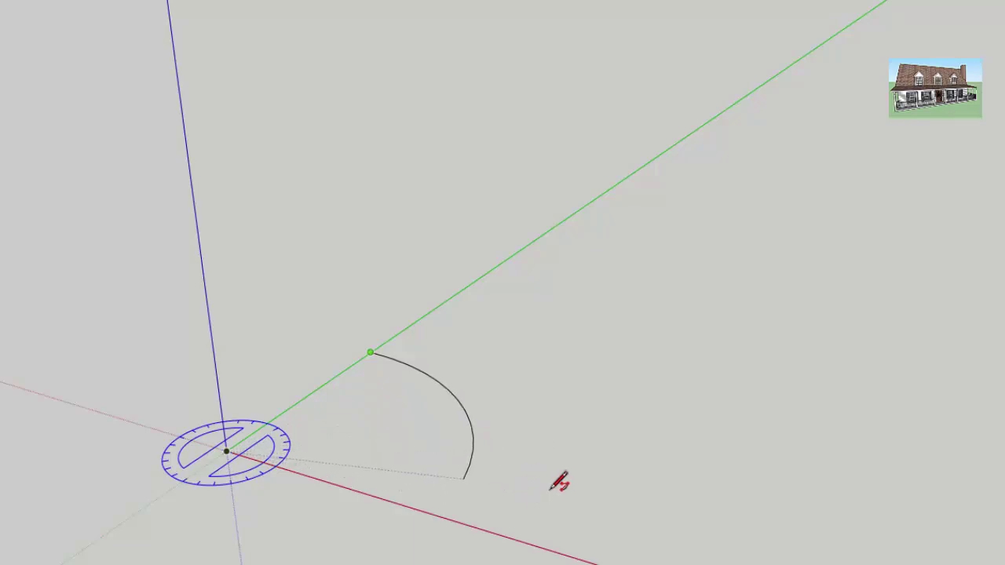
{"action": "type", "text": "45"}
{"action": "key", "text": "Return"}
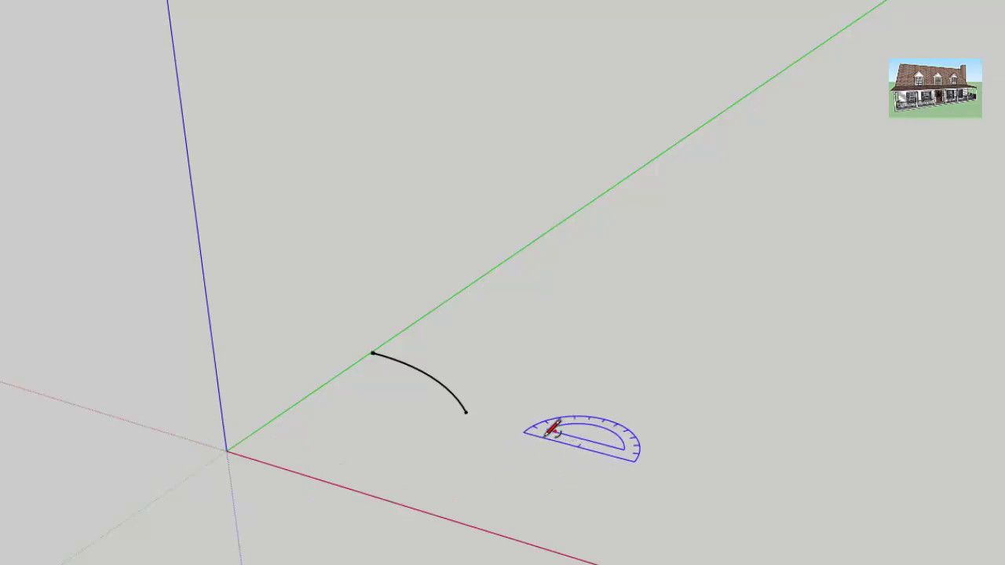
- Delete the 45-degree arc
{"action": "key", "text": "space"}
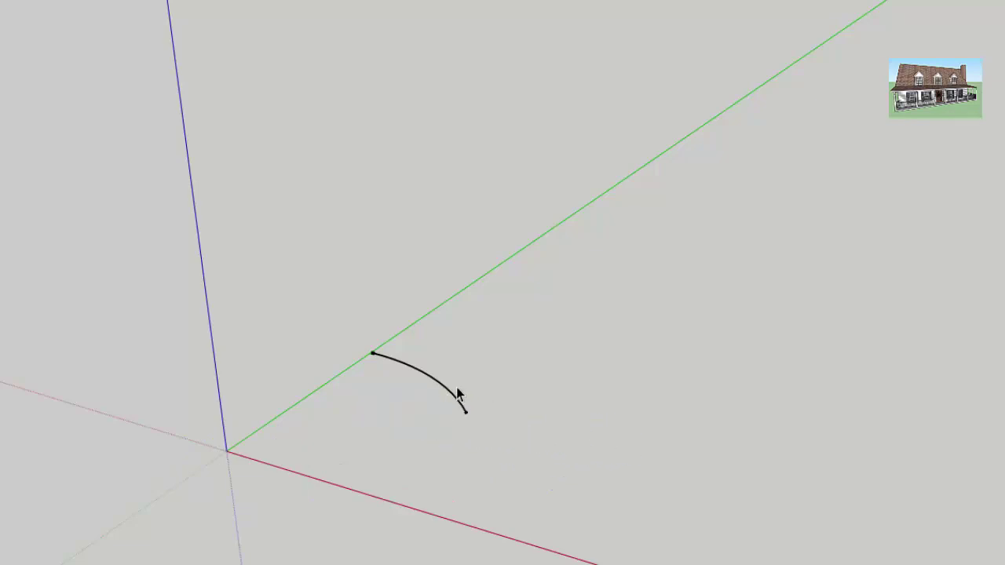
{"action": "key", "text": "e"}
{"action": "key", "text": "space"}
{"action": "key", "text": "Delete"}
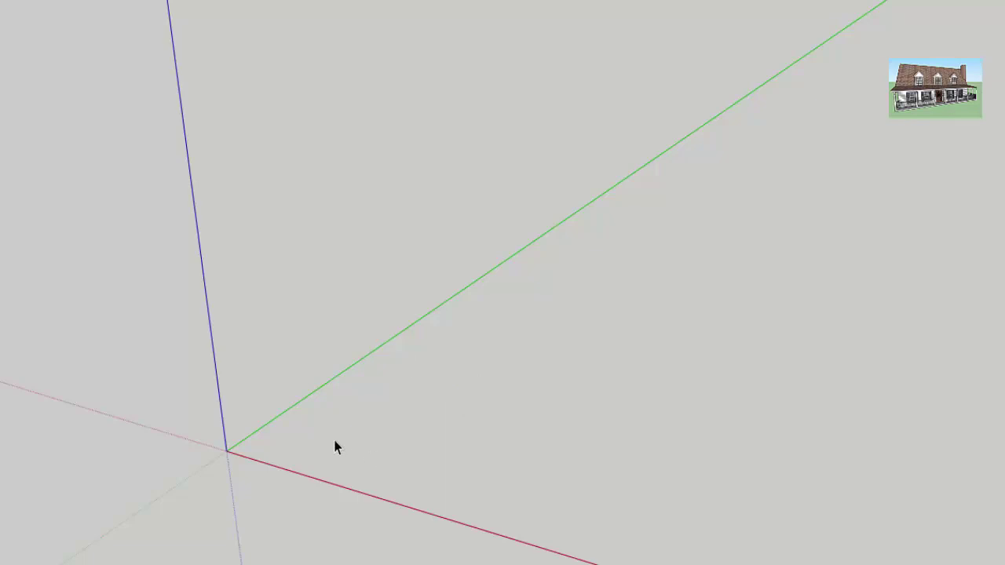
- Draw a quarter-circle arc centered on the origin, from the green axis to the red axis
{"action": "key", "text": "l"}
{"action": "key", "text": "a"}
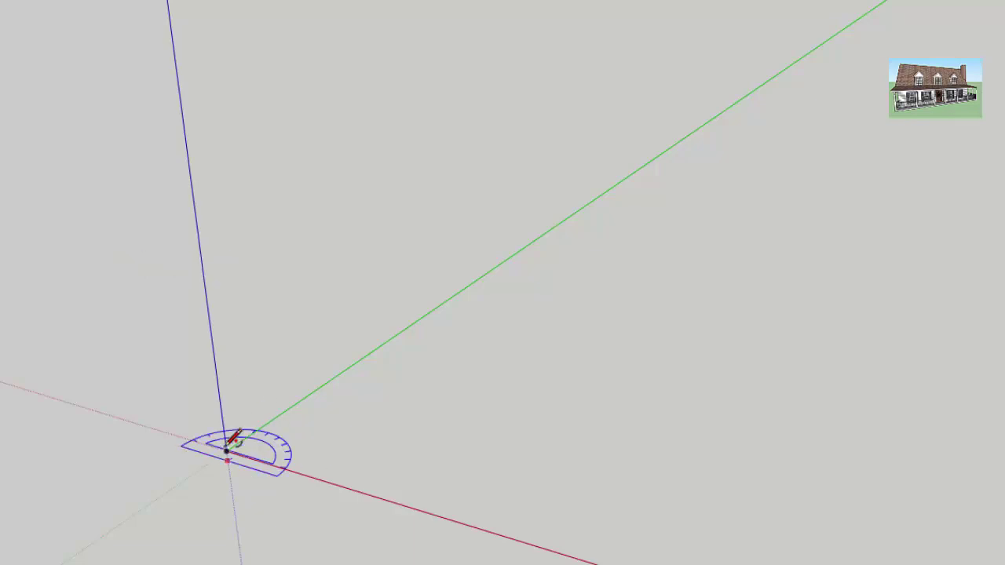
{"action": "left_click", "coordinate": [226, 450]}
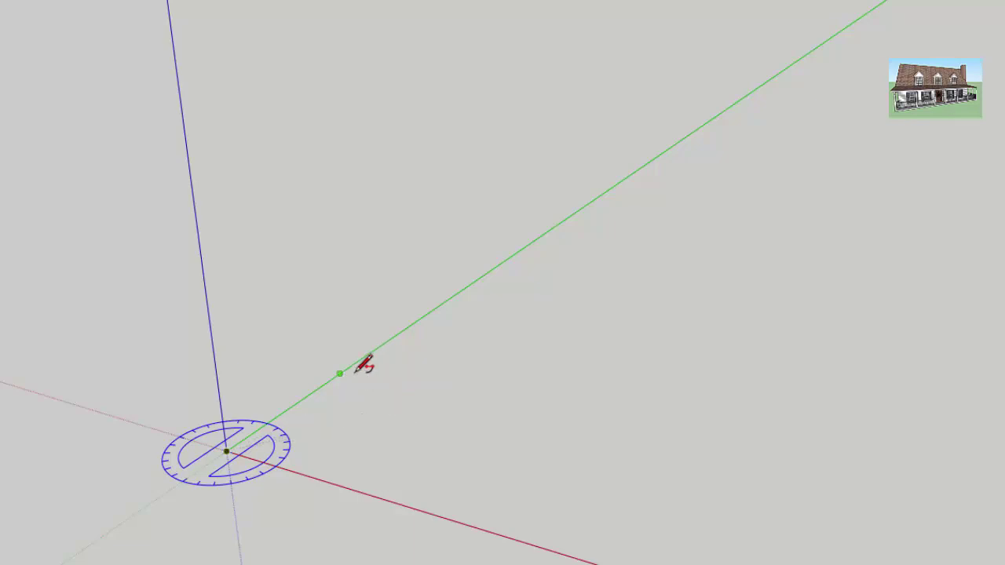
{"action": "left_click", "coordinate": [444, 501]}
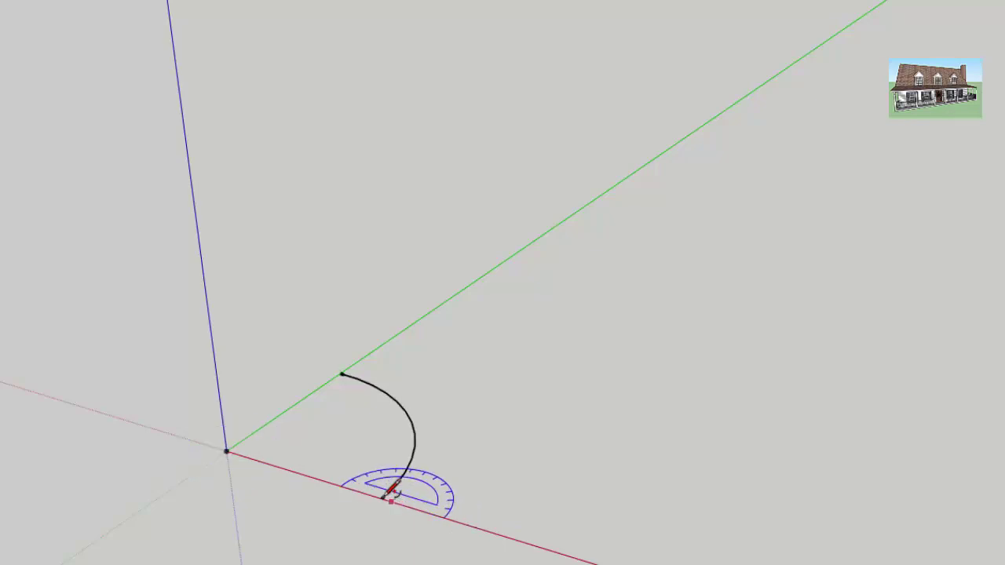
- Erase the quarter-circle arc with the Eraser
{"action": "key", "text": "space"}
{"action": "key", "text": "e"}
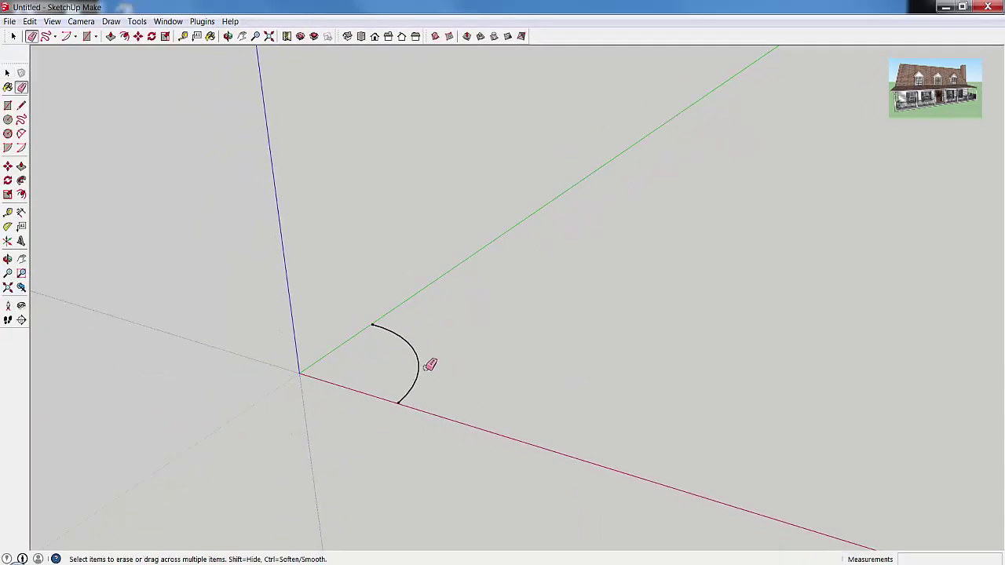
{"action": "left_click", "coordinate": [418, 363]}
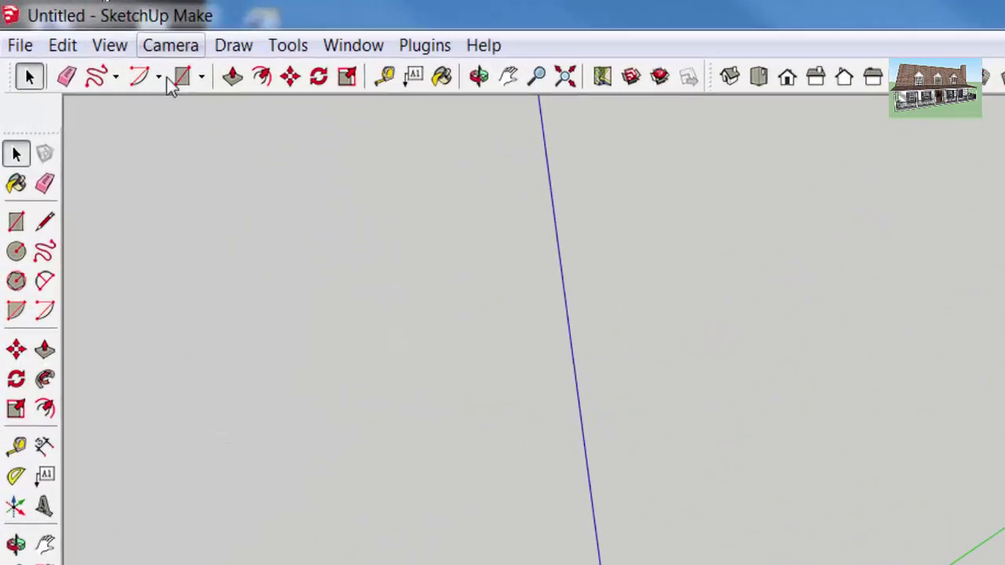
- Draw a quarter-circle pie face with the Pie tool, centered on the origin, from the green axis to the red axis
{"action": "left_click", "coordinate": [74, 37]}
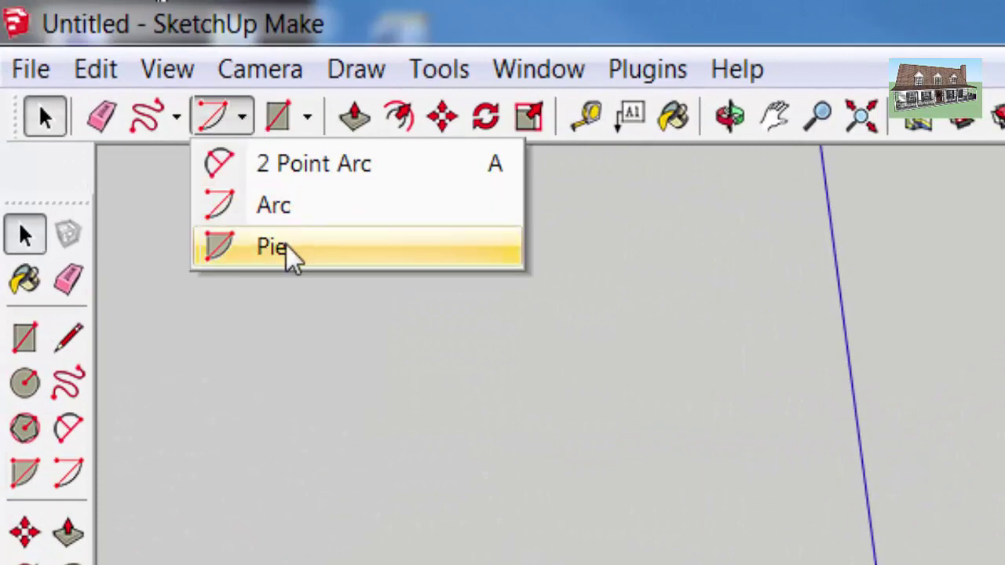
{"action": "left_click", "coordinate": [282, 246]}
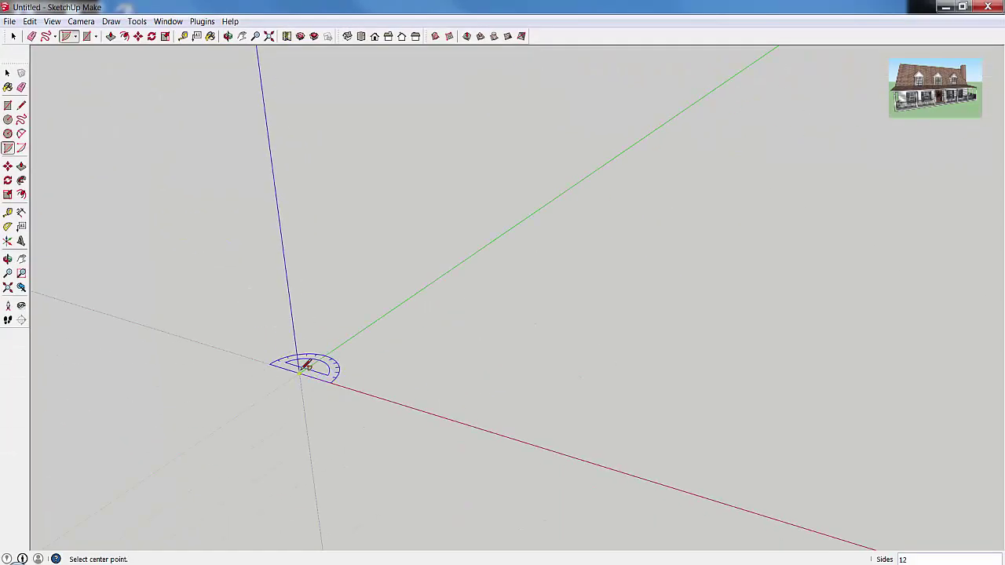
{"action": "left_click", "coordinate": [299, 371]}
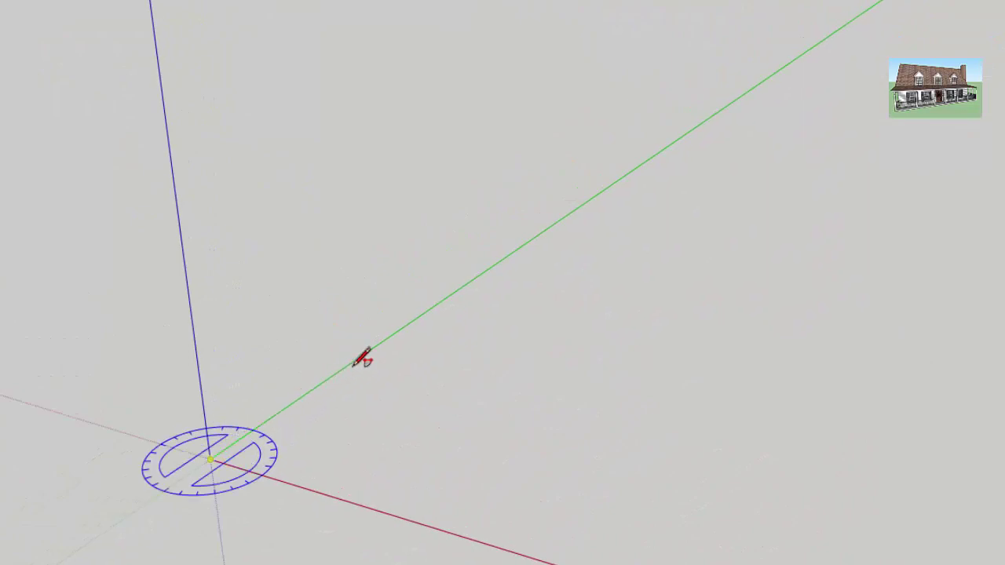
{"action": "left_click", "coordinate": [374, 346]}
{"action": "left_click", "coordinate": [495, 532]}
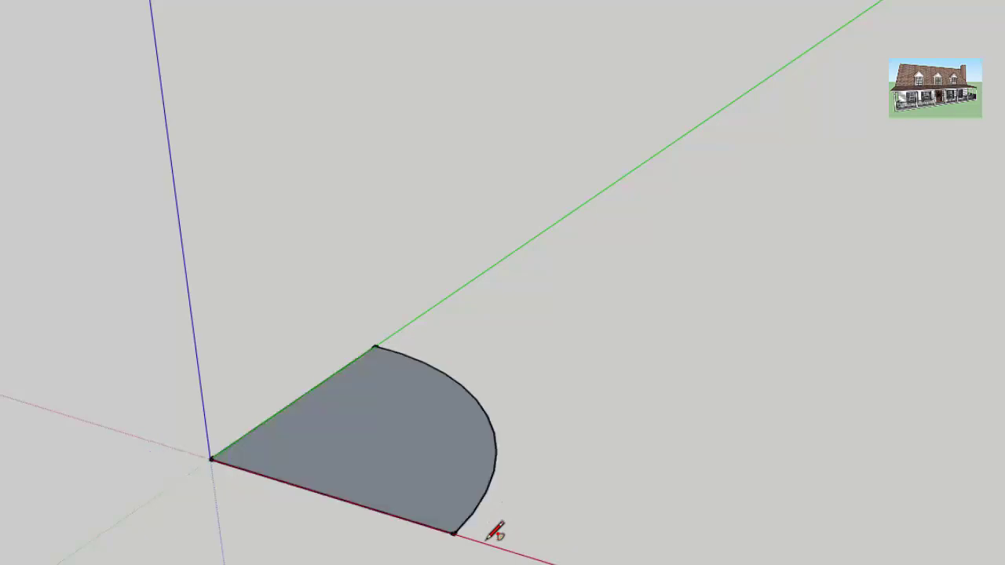
- Extrude the quarter-circle pie face upward into a tall solid with Push/Pull
{"action": "key", "text": "space"}
{"action": "key", "text": "p"}
{"action": "left_click_drag", "start_coordinate": [363, 455], "coordinate": [355, 149]}
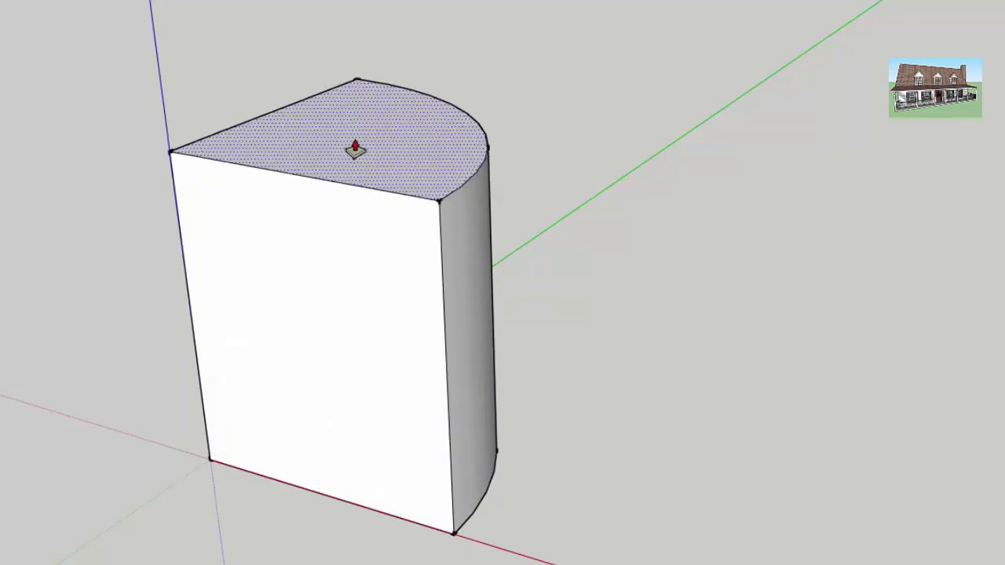
{"action": "key", "text": "space"}
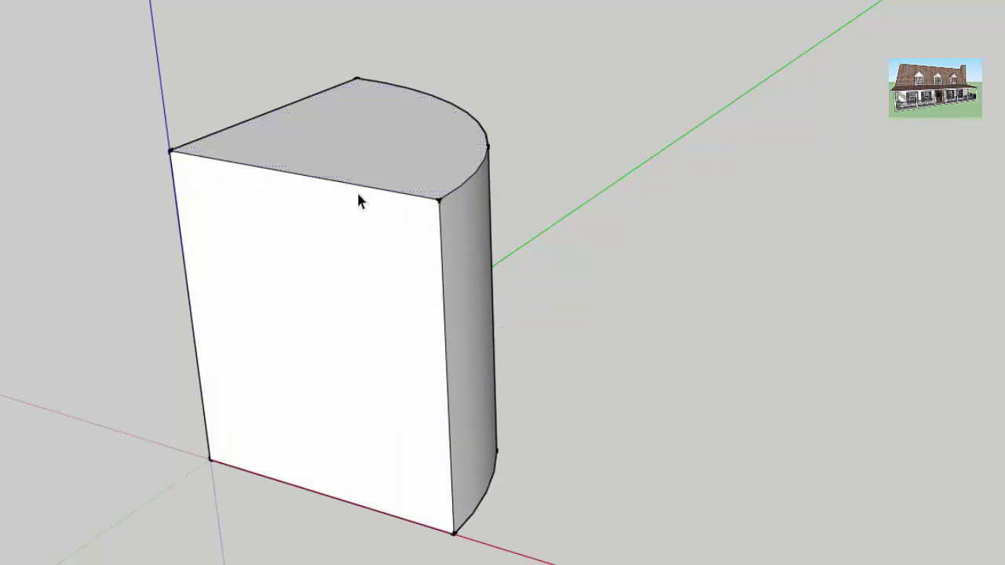
- Undo the extrusion and the pie face
{"action": "key", "text": "ctrl+z"}
{"action": "key", "text": "ctrl+z"}
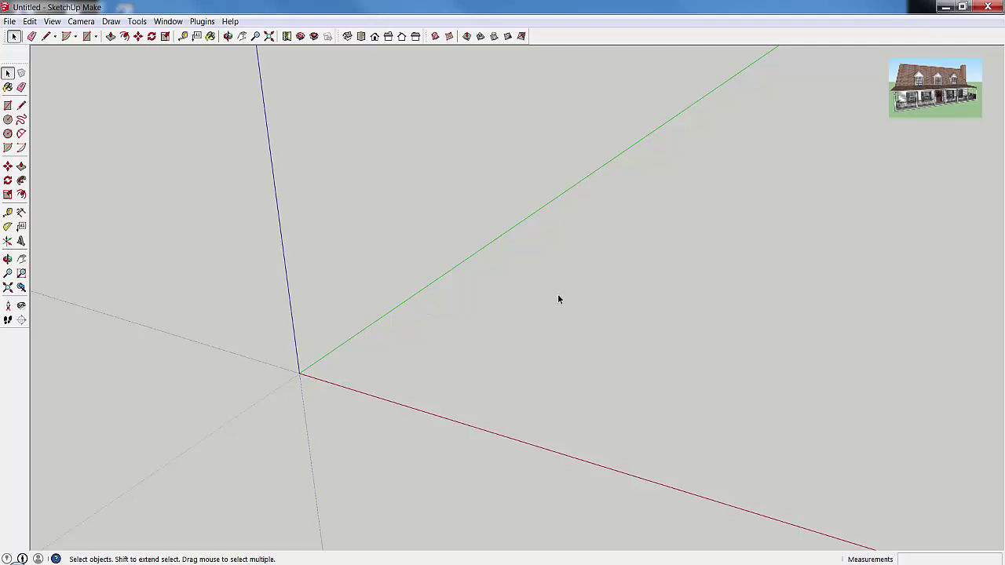
{"action": "middle_click_drag", "start_coordinate": [546, 327], "coordinate": [565, 303]}
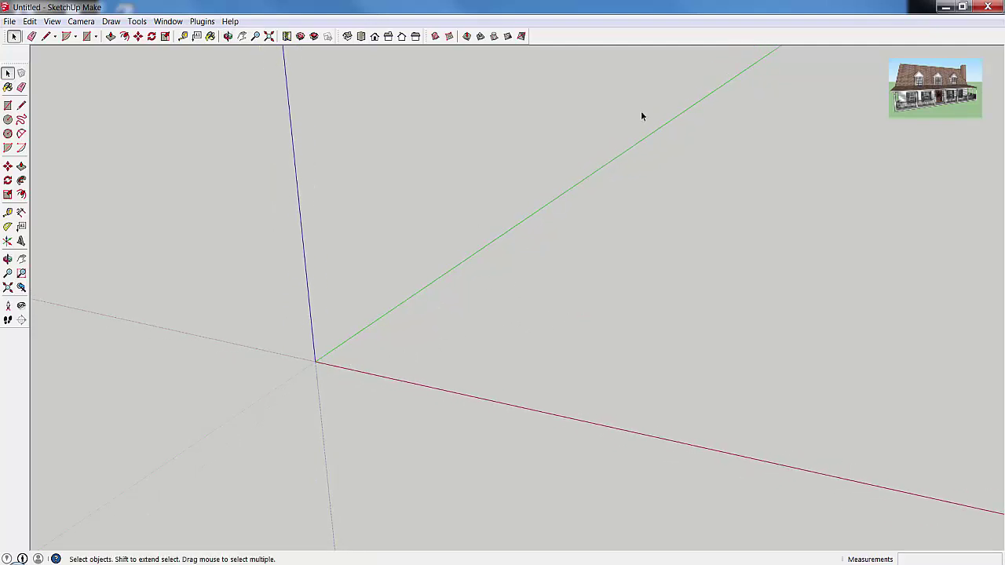